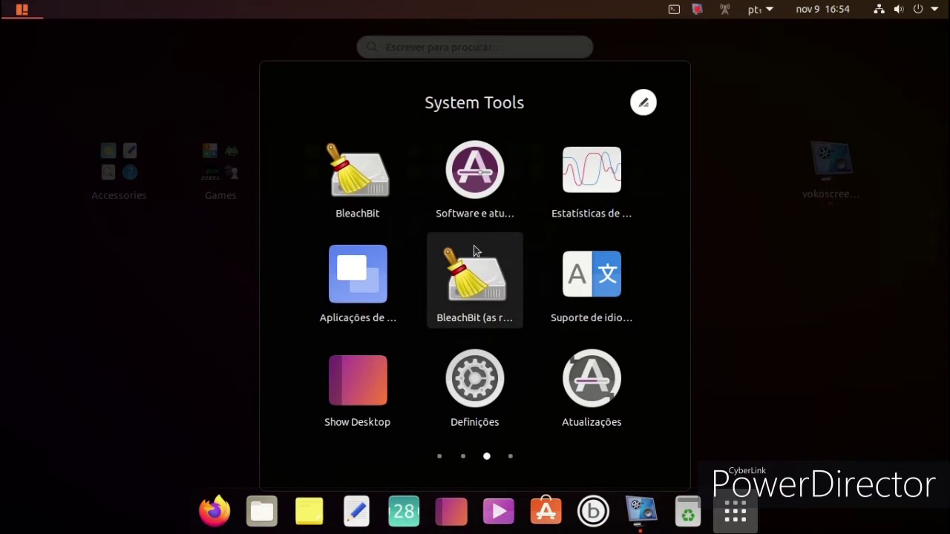
Open BleachBit as root, review its Personalizado, Unidades and Geral preferences, and close it.
left_click(477, 275)
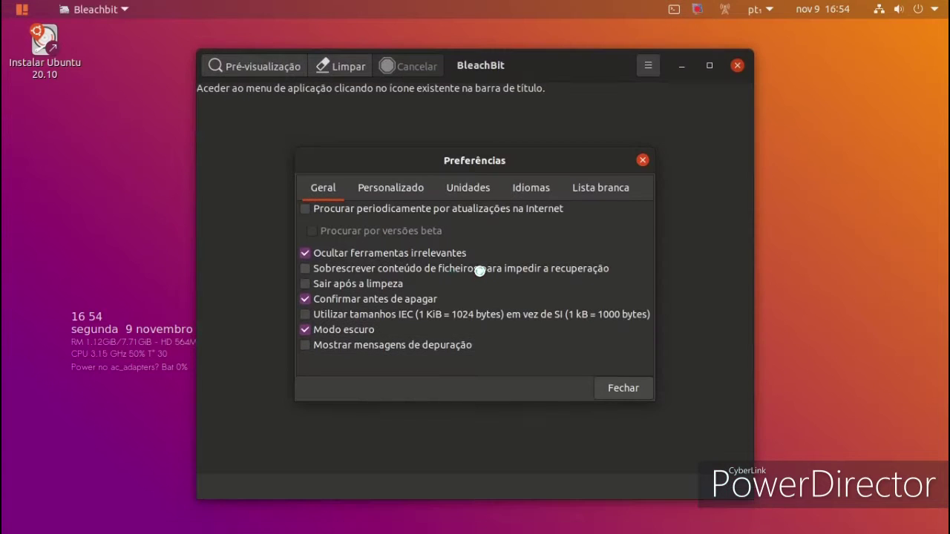
left_click(367, 188)
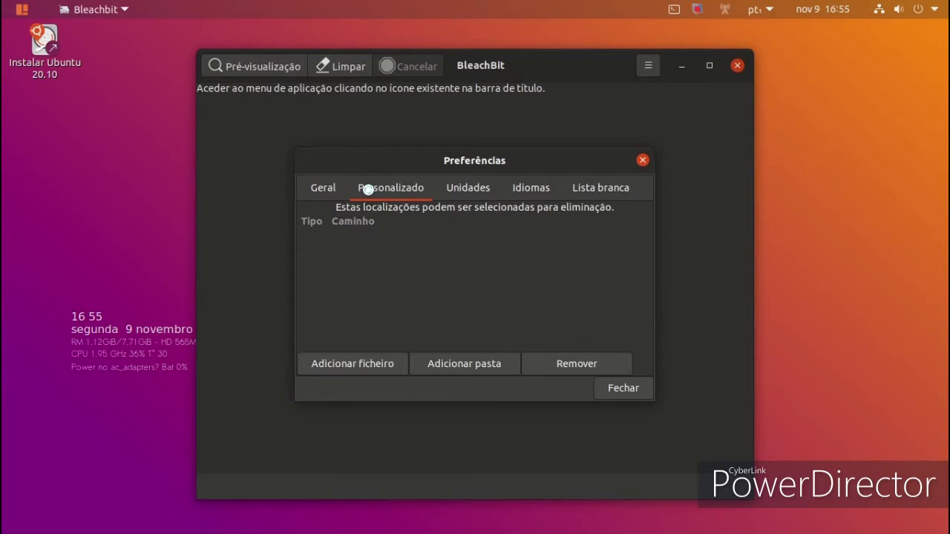
left_click(466, 189)
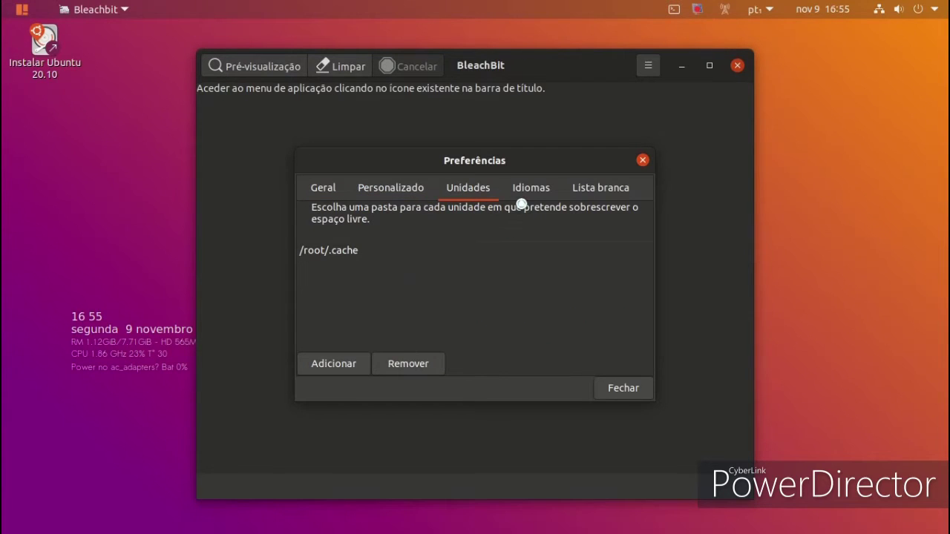
left_click(305, 190)
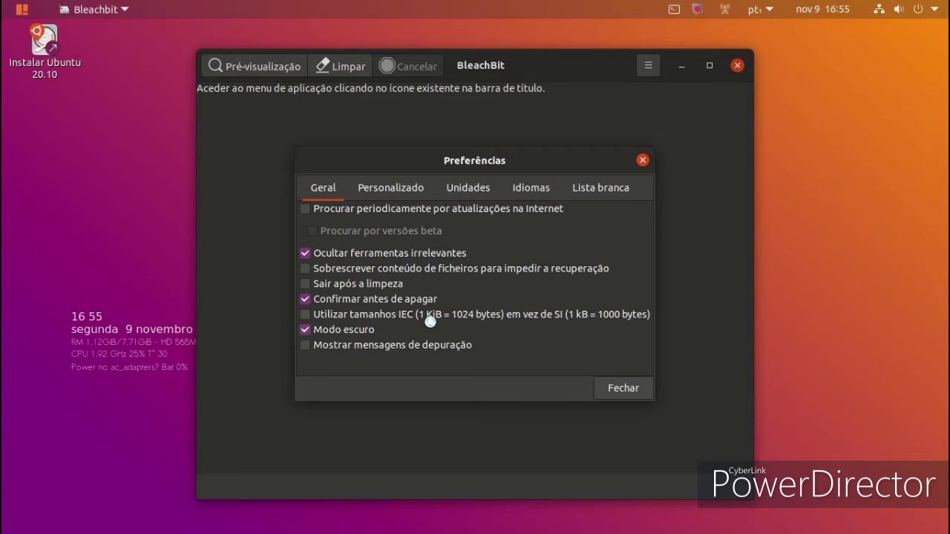
left_click(604, 388)
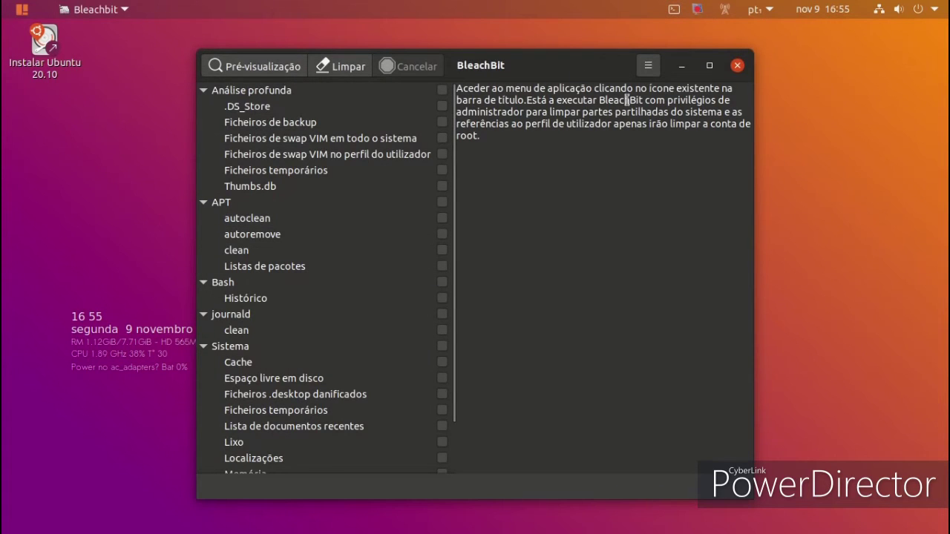
left_click(737, 65)
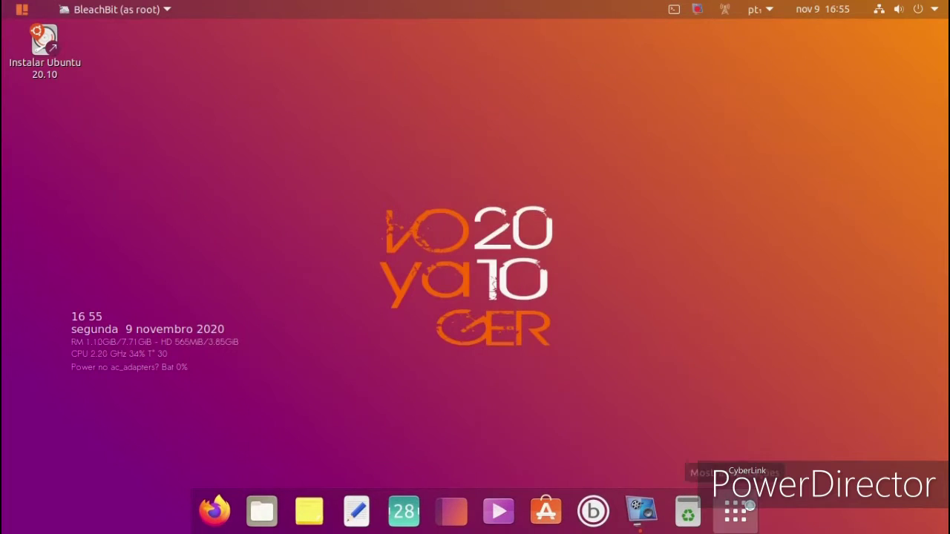
Open mpv Media Player from the Sound & Video application group.
left_click(748, 508)
left_click(627, 176)
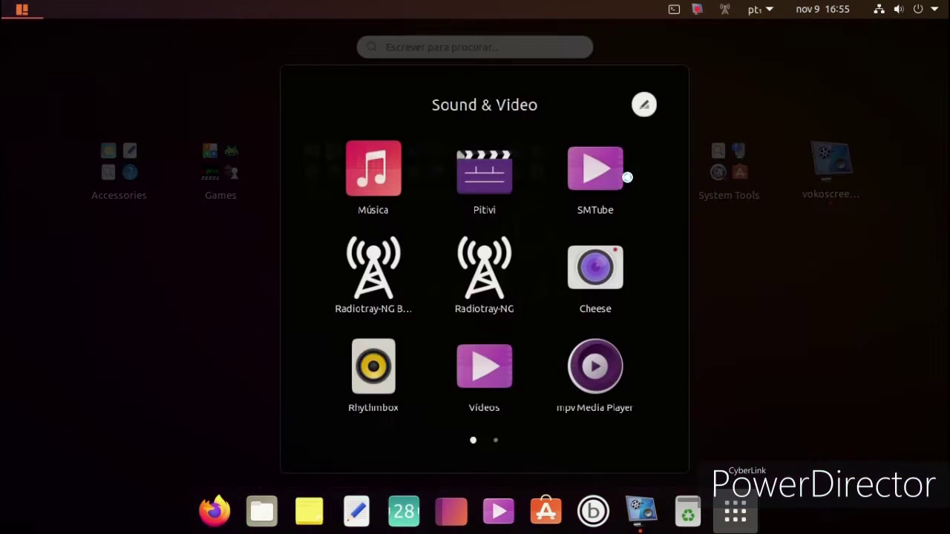
left_click(578, 400)
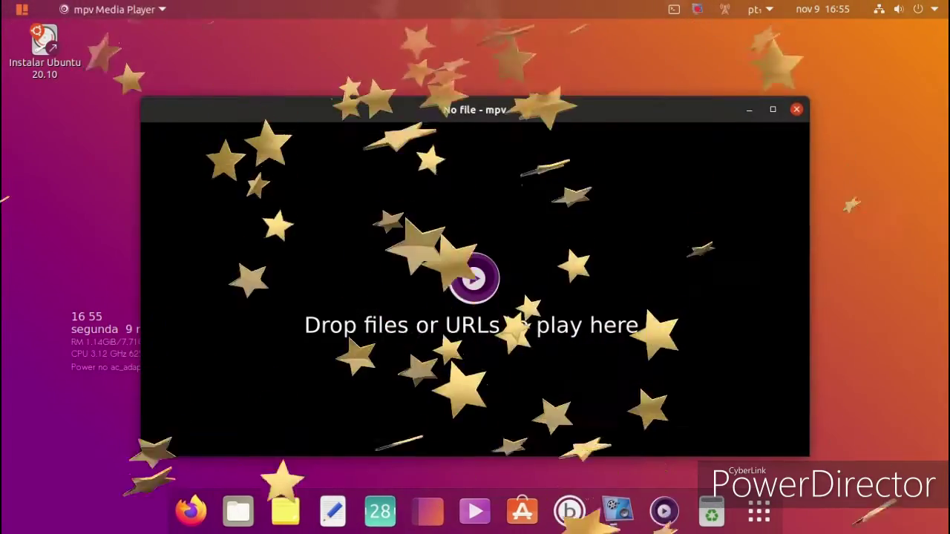
Minimise and restore the mpv window, switch it to full screen and back, and close the player.
left_click(747, 115)
left_click(664, 511)
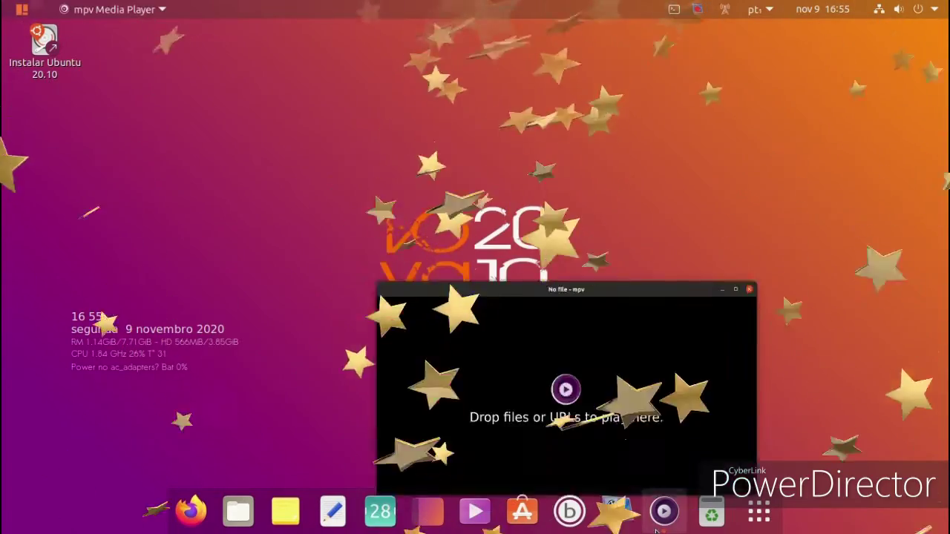
double_click(670, 229)
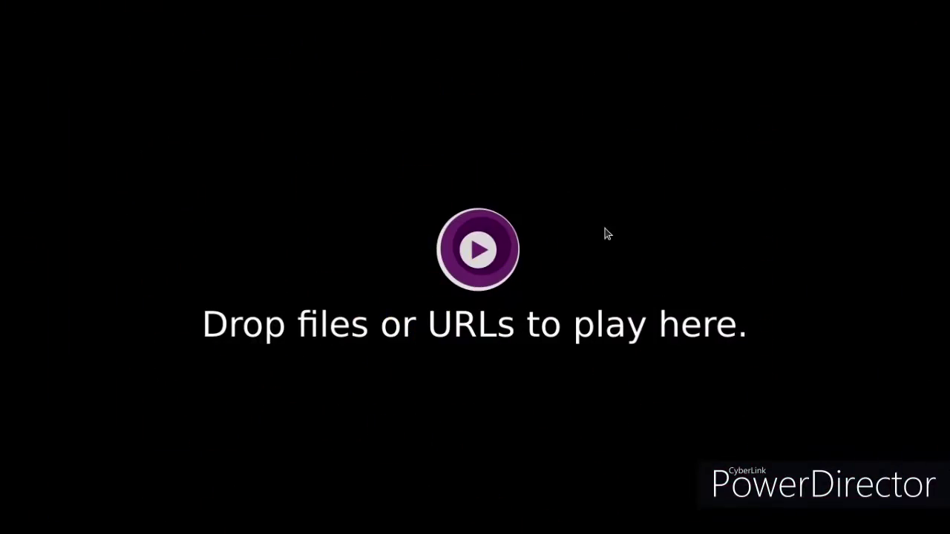
double_click(602, 236)
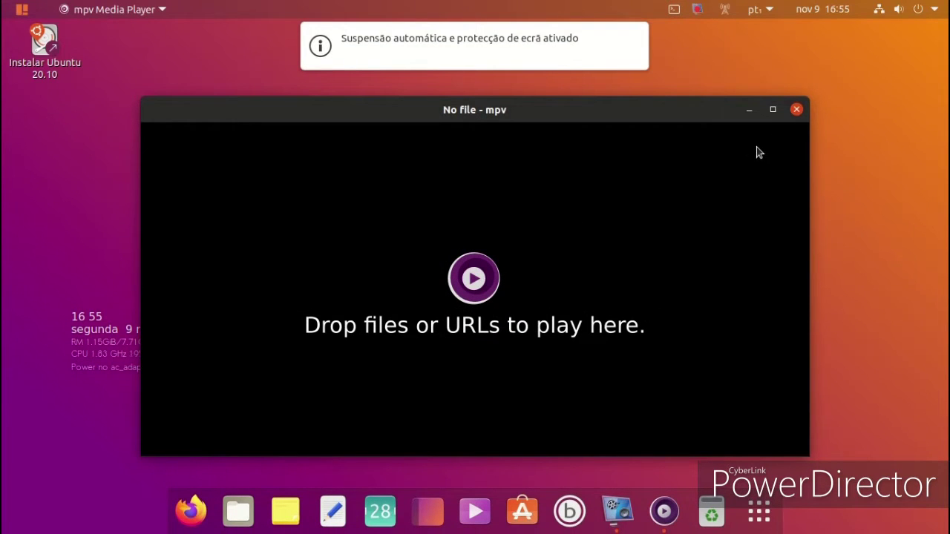
left_click(796, 110)
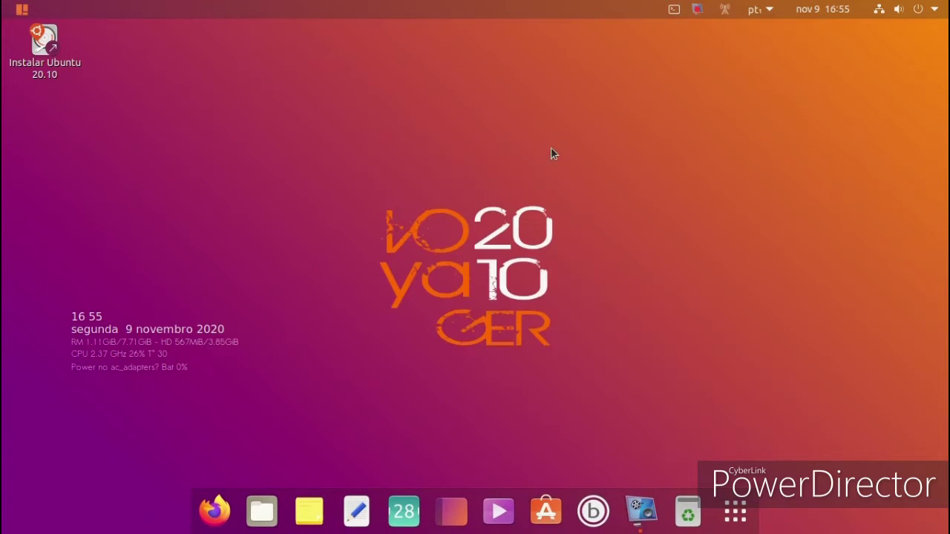
Open GIMP from the Graphics application group and create a new blank 1920 x 1080 px image.
left_click(735, 510)
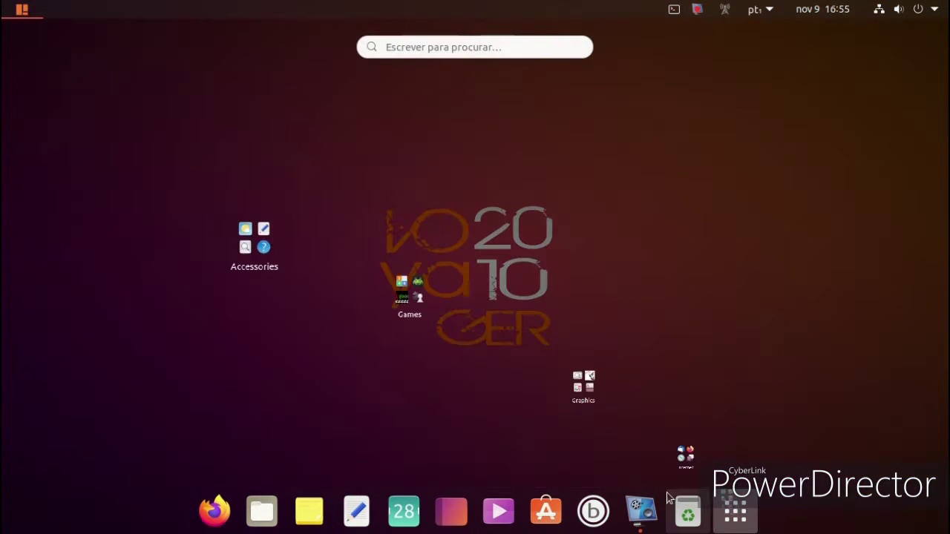
left_click(318, 173)
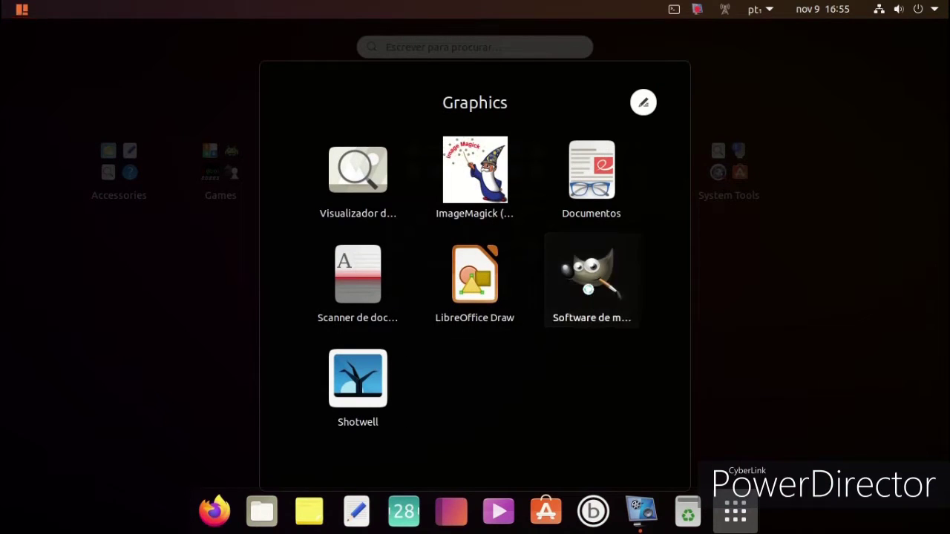
left_click(615, 312)
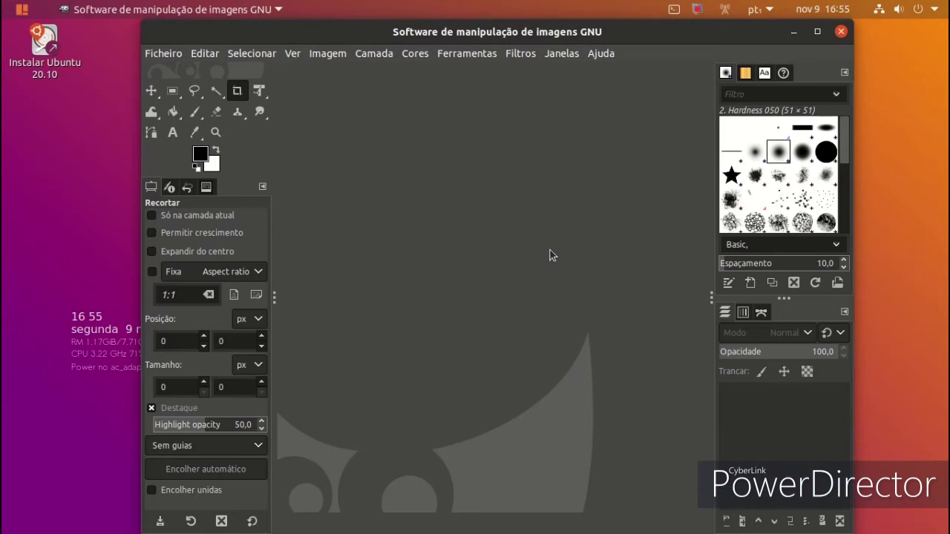
left_click(165, 55)
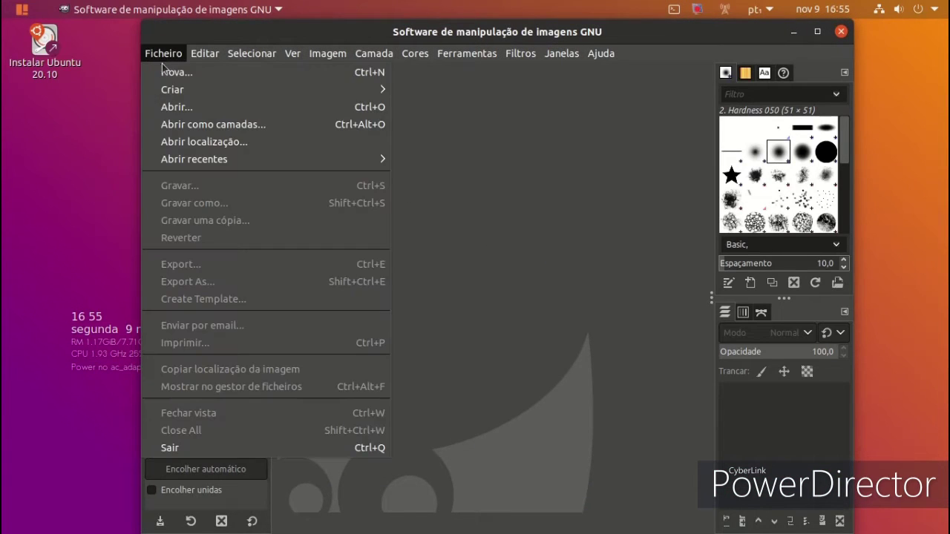
left_click(217, 79)
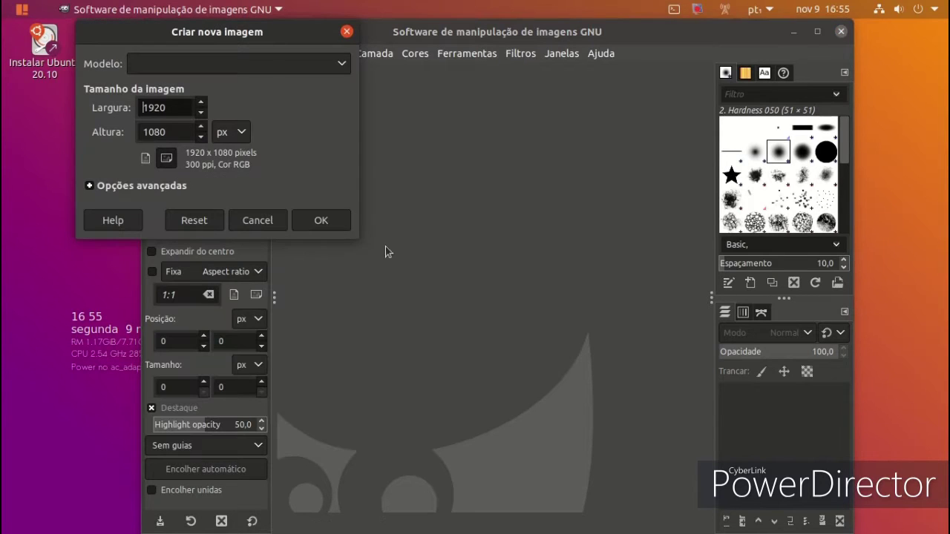
left_click(321, 220)
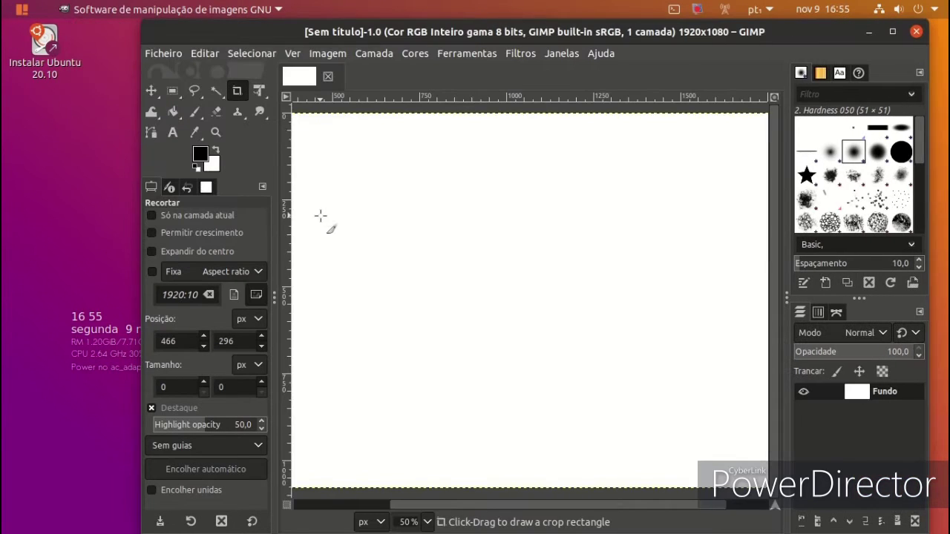
Examine the Text, Bucket Fill and Eraser tools on the blank image and quit GIMP, discarding the changes.
left_click(195, 113)
left_click(173, 134)
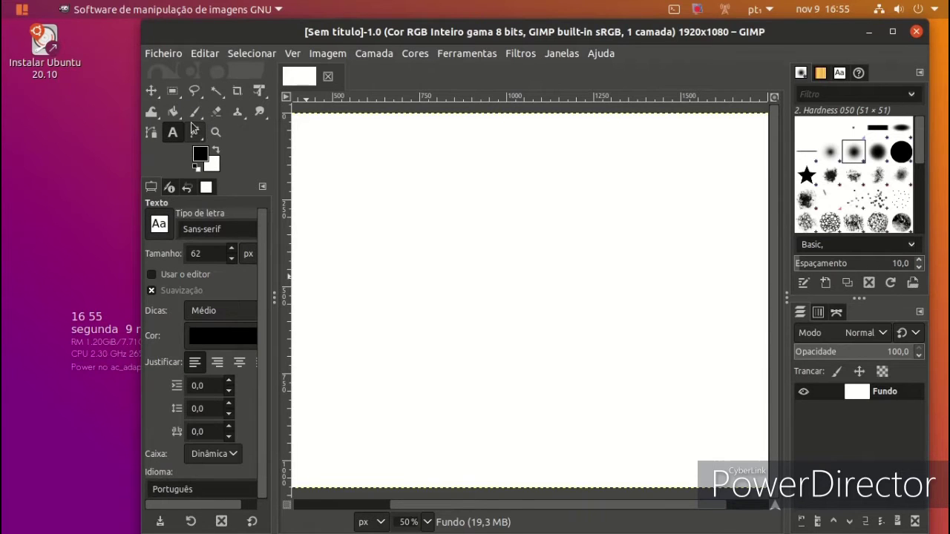
left_click(173, 111)
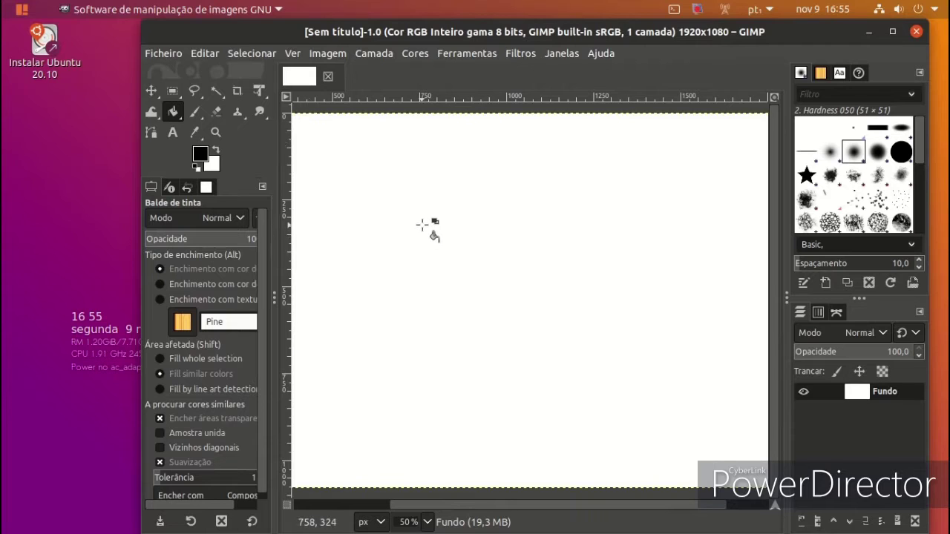
left_click(217, 112)
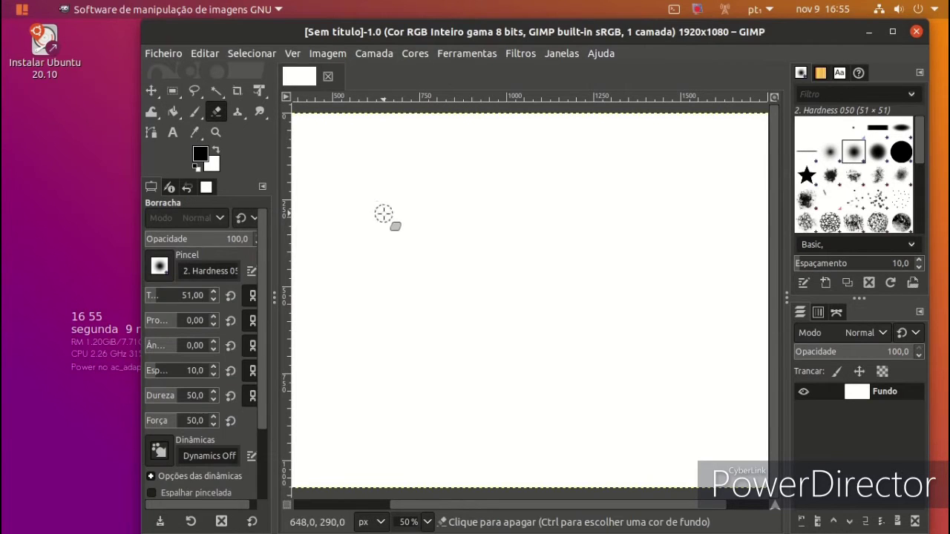
left_click(372, 315)
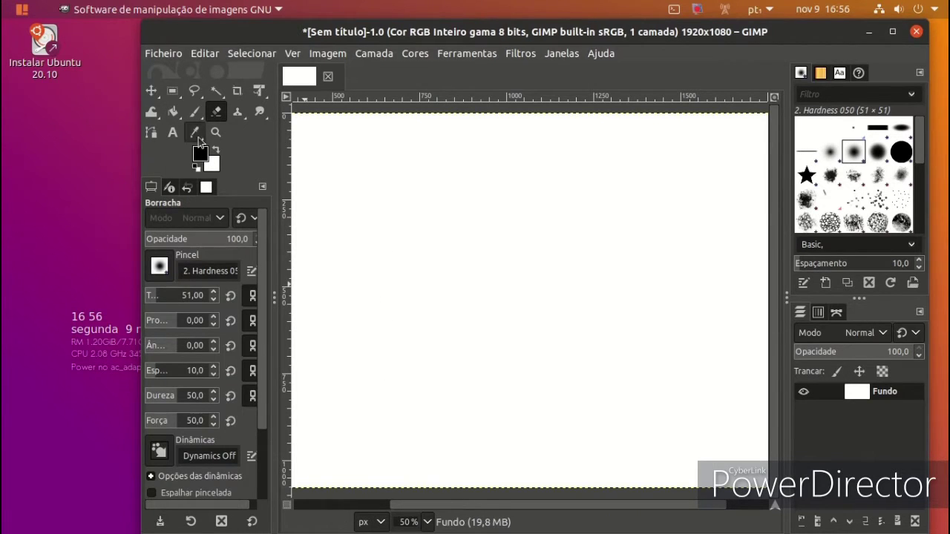
left_click(915, 33)
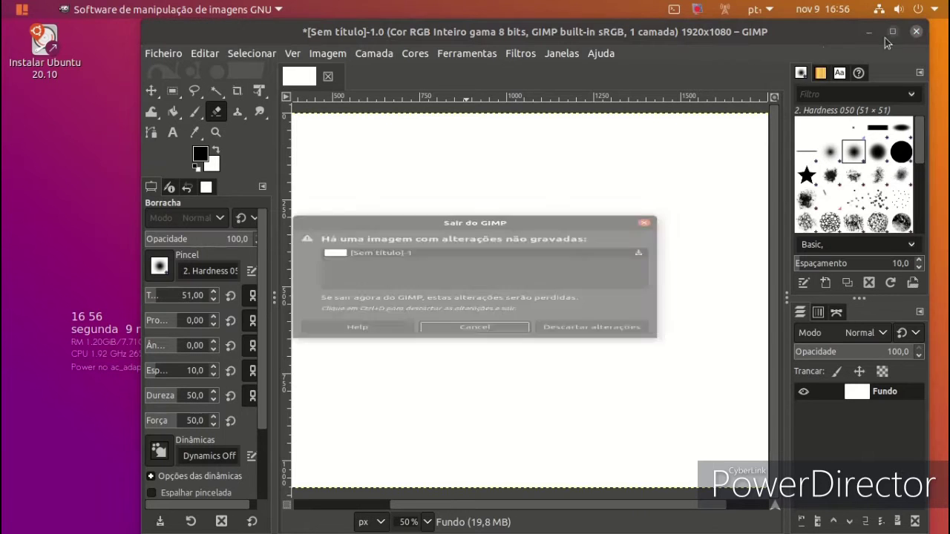
left_click(567, 366)
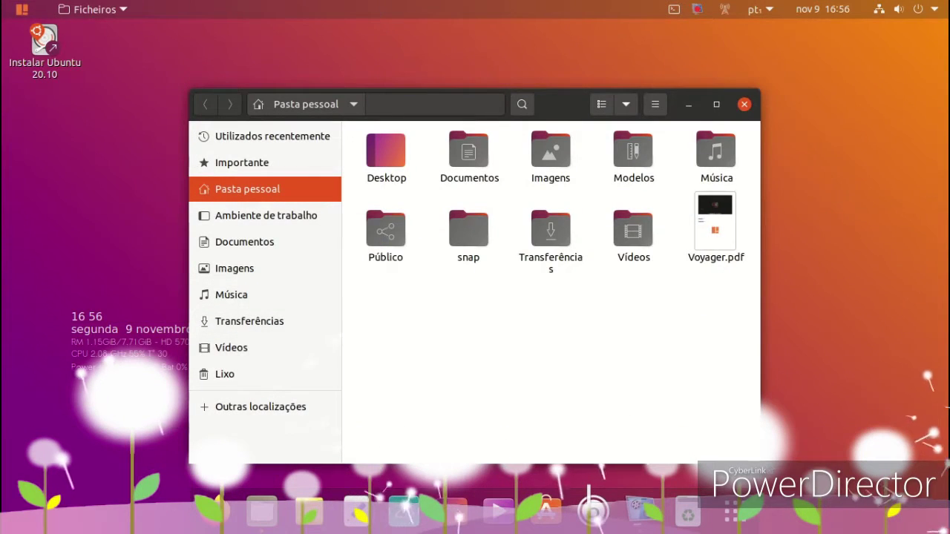
Make the home folder window wider and shorter, switch it to list view, and close it.
left_click_drag(738, 460, 779, 421)
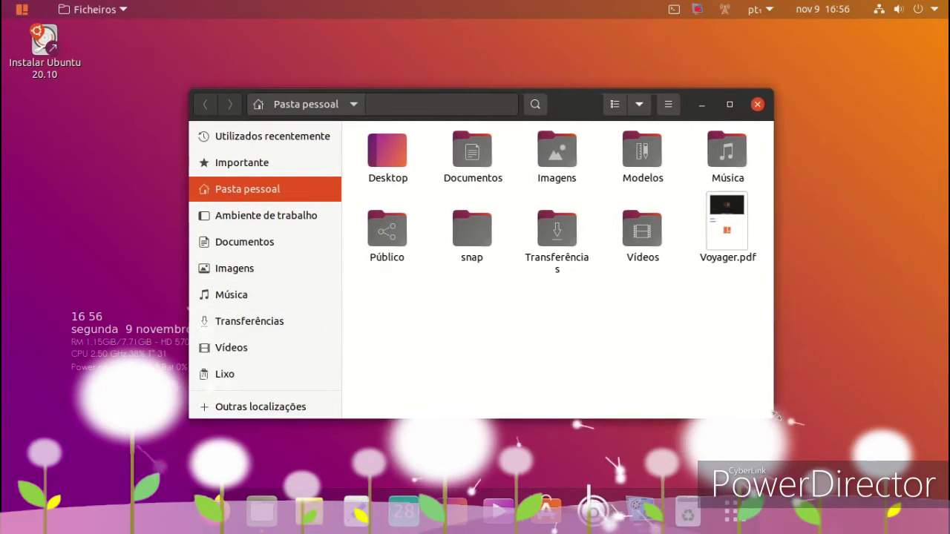
left_click(610, 104)
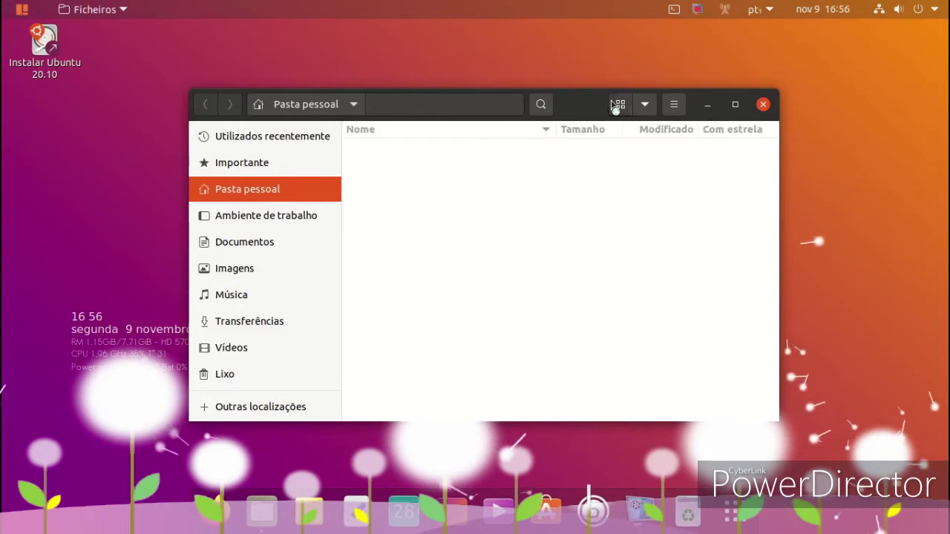
left_click(647, 105)
left_click(674, 108)
left_click(674, 107)
left_click(674, 108)
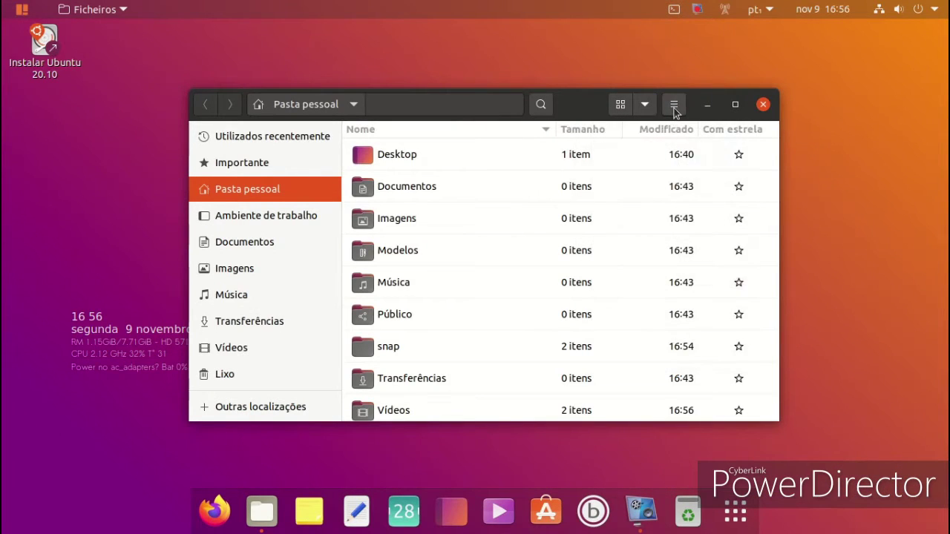
left_click(763, 105)
Change the desktop background to the sunset mountain picture.
right_click(401, 108)
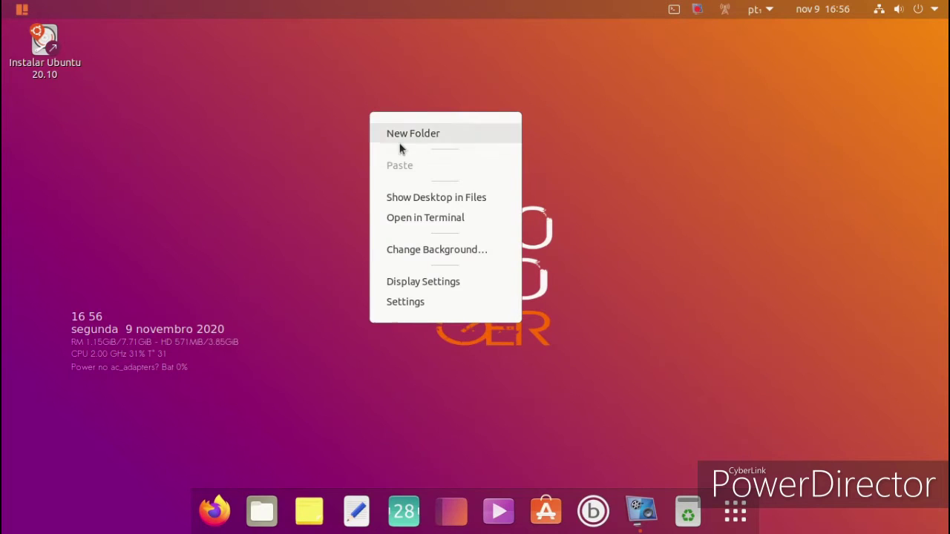
left_click(417, 249)
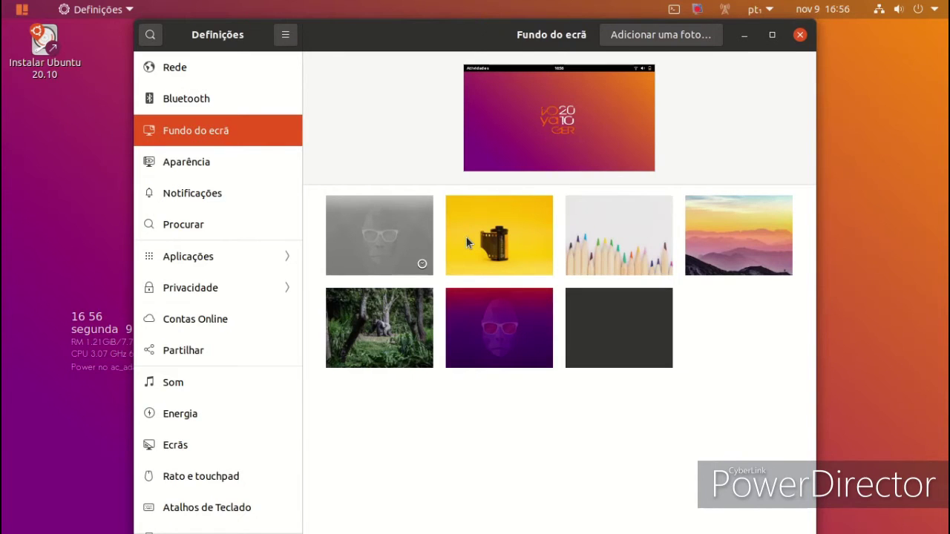
left_click(724, 223)
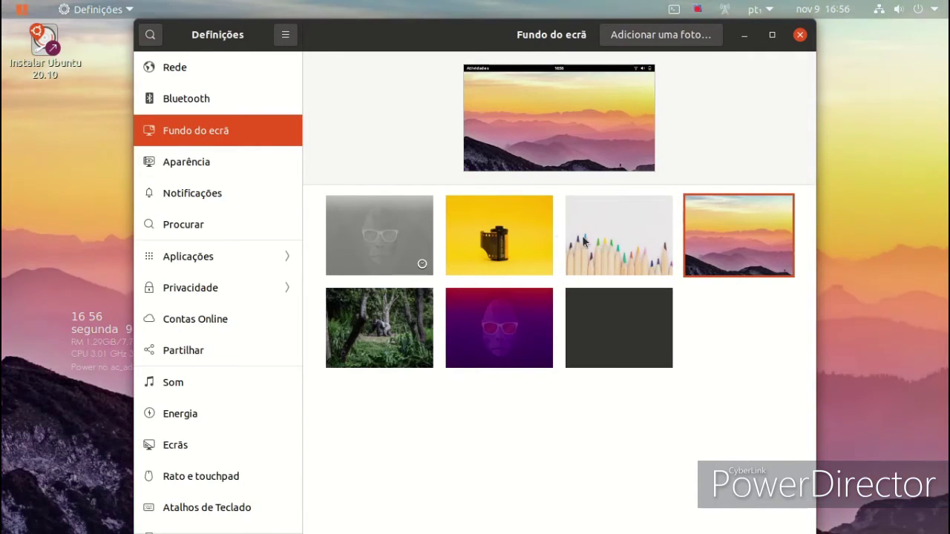
Review the Aparência, Notificações, Procurar and Privacidade sections of the system settings.
left_click(233, 158)
left_click(231, 197)
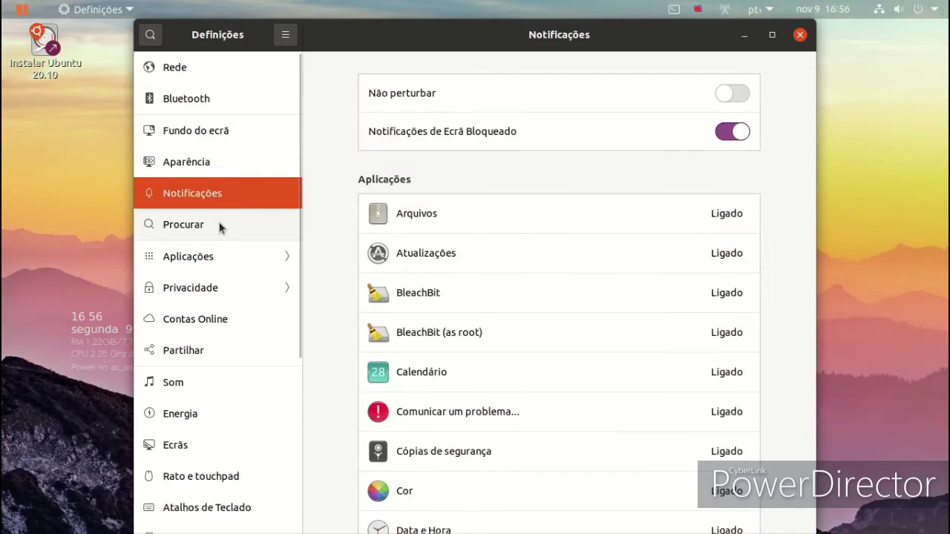
left_click(221, 224)
scroll(230, 299, "down", 1)
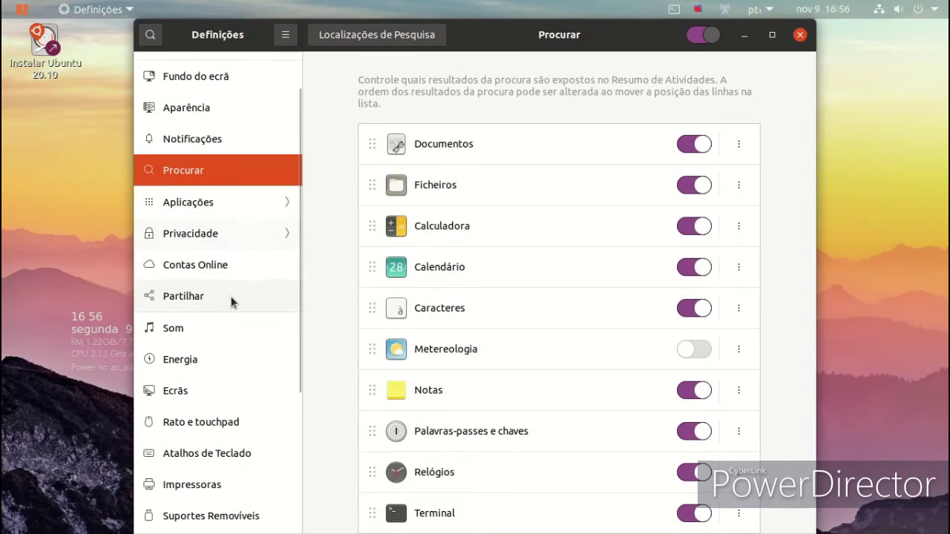
left_click(214, 221)
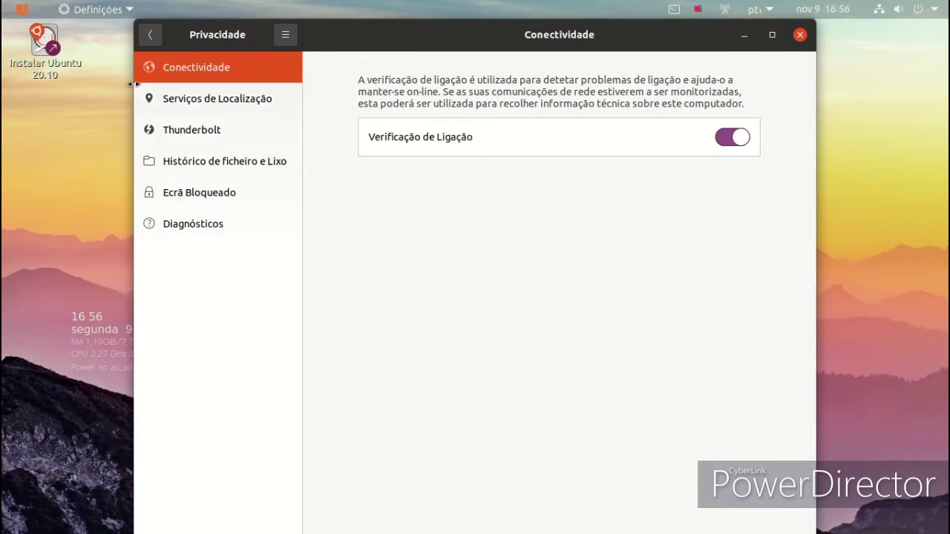
Return to the main settings list and open the Sobre page to examine the hardware and system details.
left_click(159, 40)
scroll(189, 230, "down", 3)
scroll(190, 228, "down", 3)
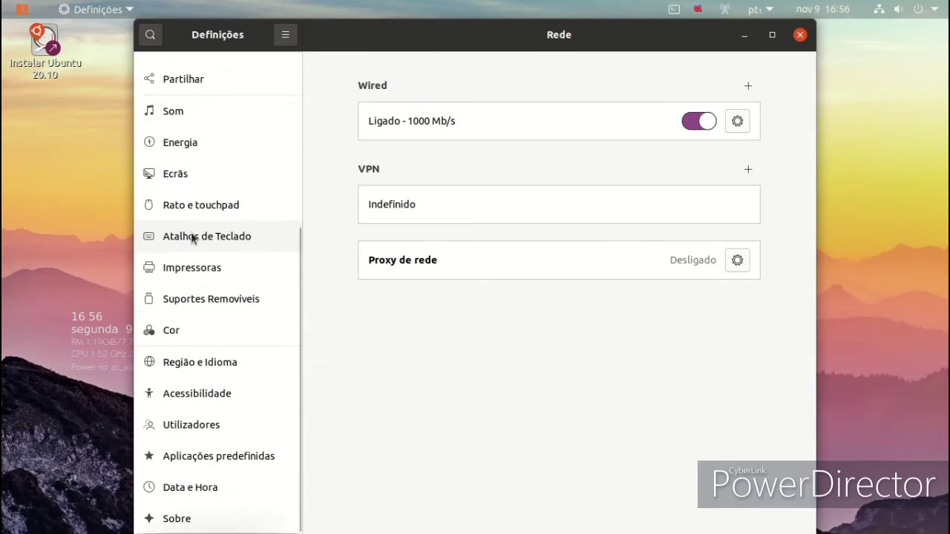
left_click(176, 519)
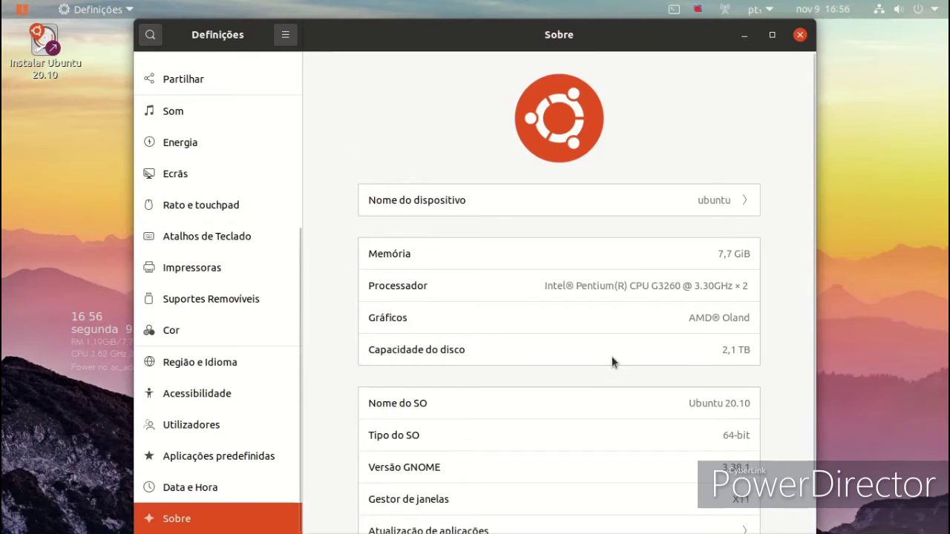
Examine the remaining details on the Sobre page and close the system settings window.
scroll(611, 357, "down", 1)
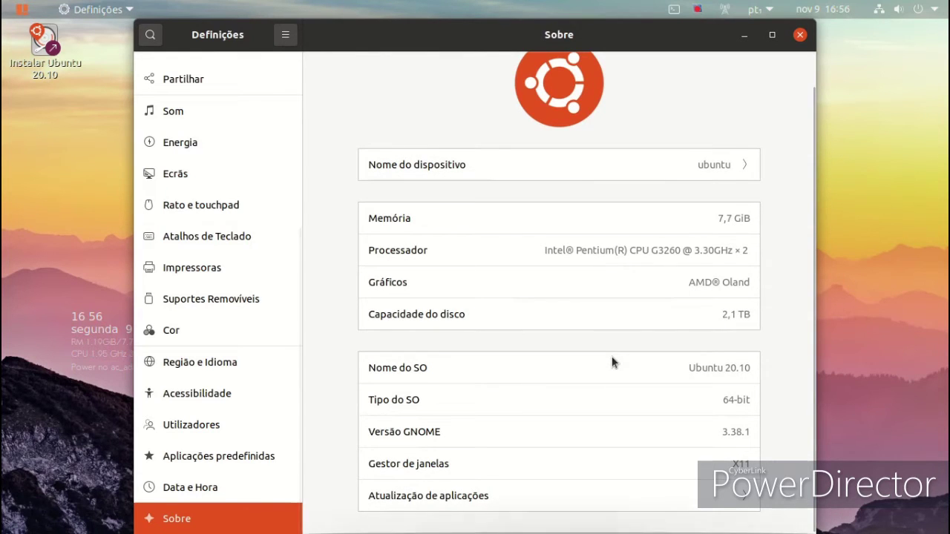
scroll(611, 360, "up", 1)
left_click(800, 37)
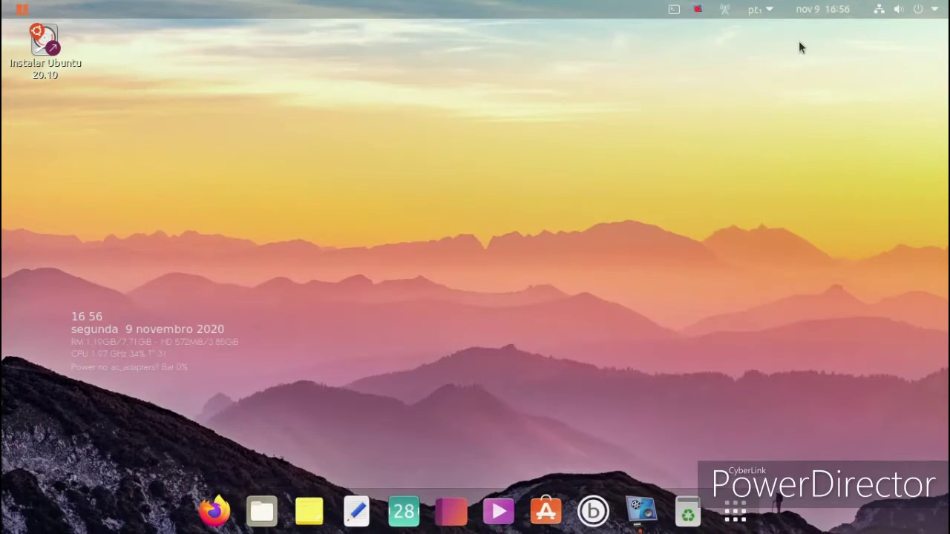
Look through the System Tools group of installed applications and run Show Desktop.
left_click(750, 509)
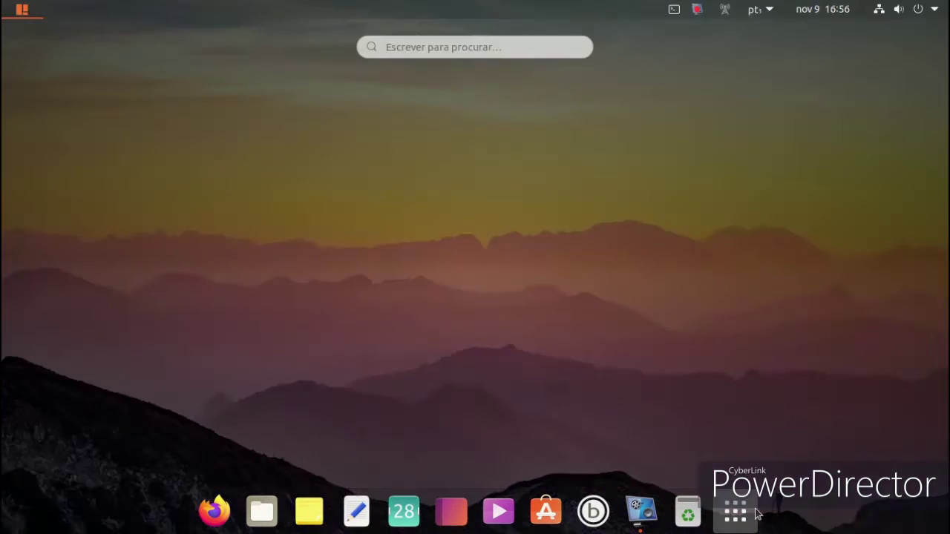
left_click(739, 187)
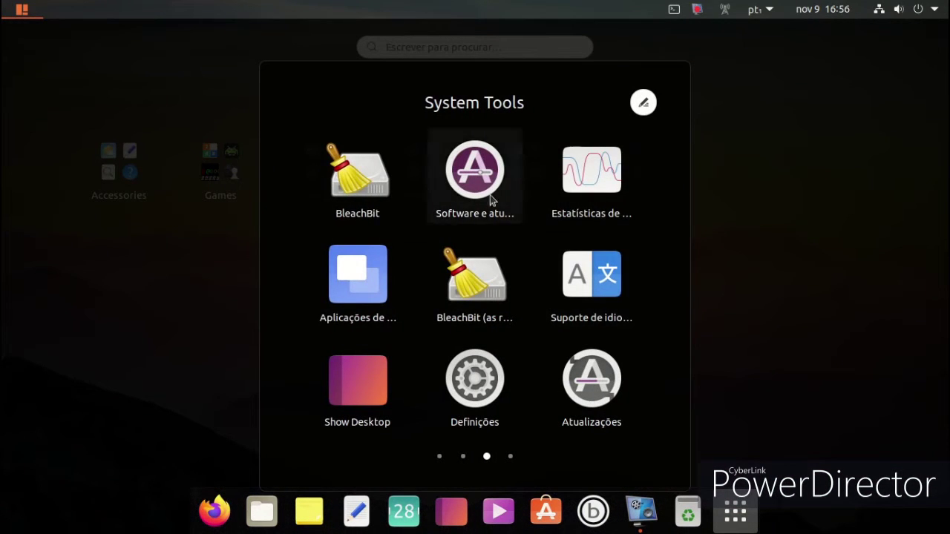
scroll(479, 233, "down", 1)
scroll(476, 238, "up", 1)
left_click(350, 378)
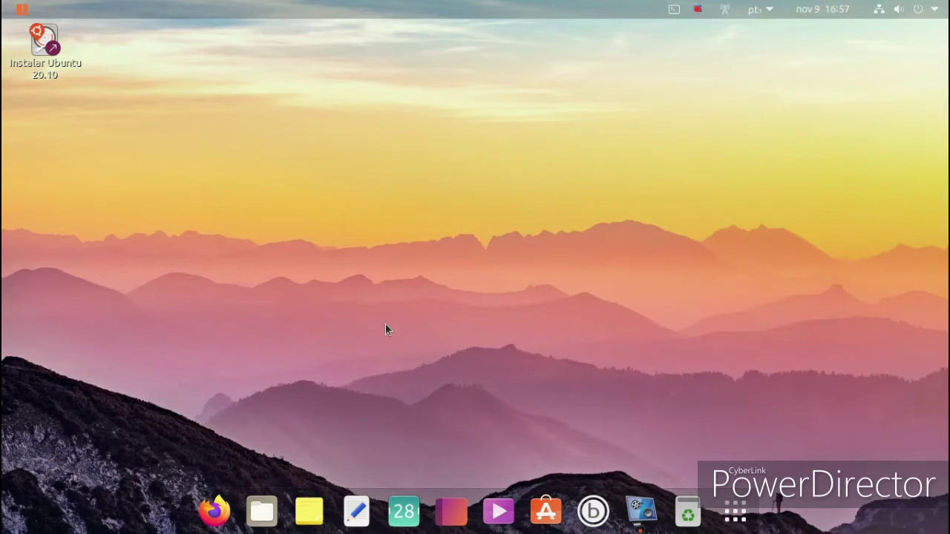
Review the system, calendar, keyboard language and internet radio menus of the desktop's status area.
left_click(936, 10)
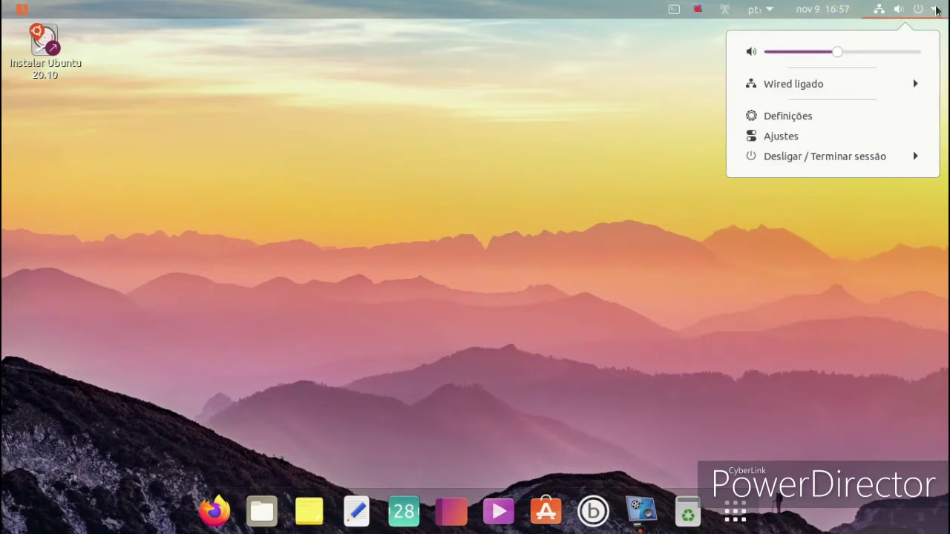
left_click(896, 11)
left_click(817, 9)
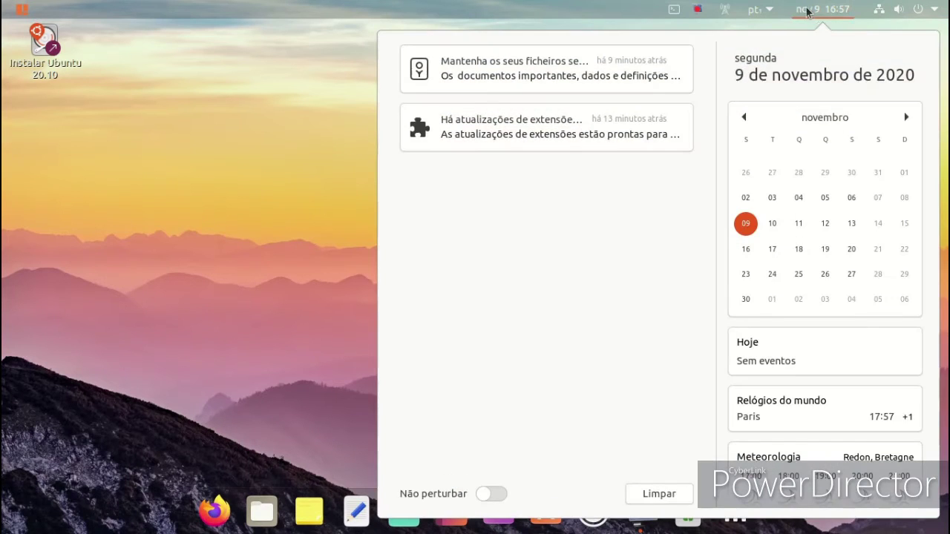
left_click(772, 10)
left_click(776, 11)
left_click(761, 10)
left_click(724, 9)
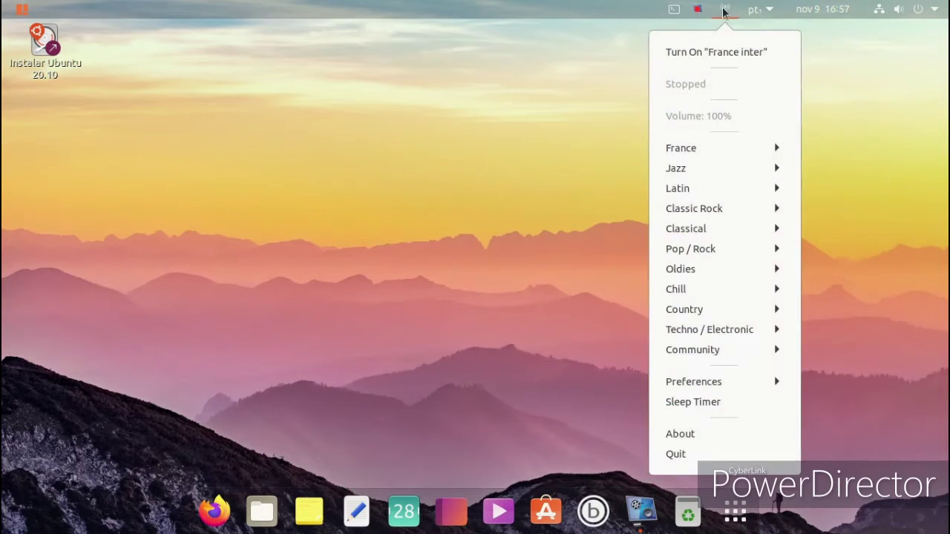
left_click(725, 9)
left_click(697, 10)
Open a terminal window and close it, and take a brief look at the activities overview.
left_click(670, 12)
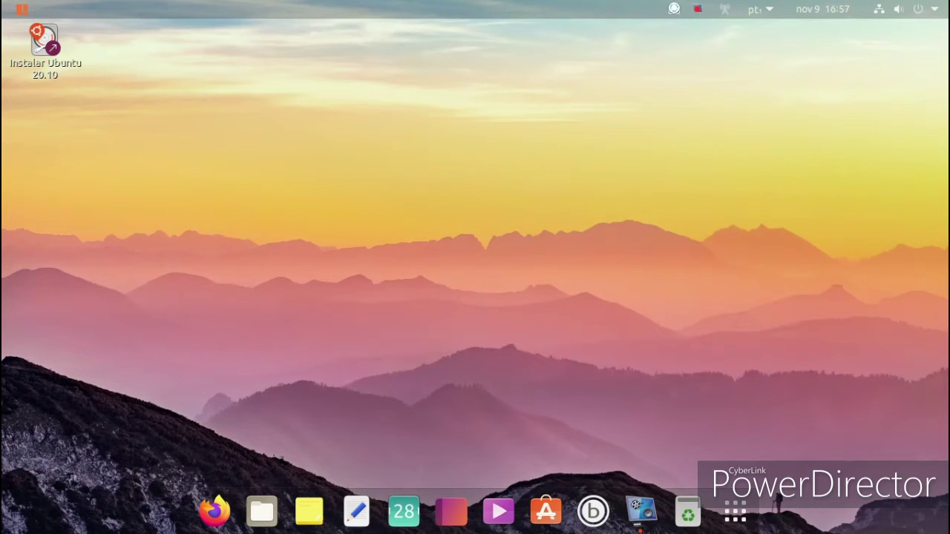
key("ctrl+alt+t")
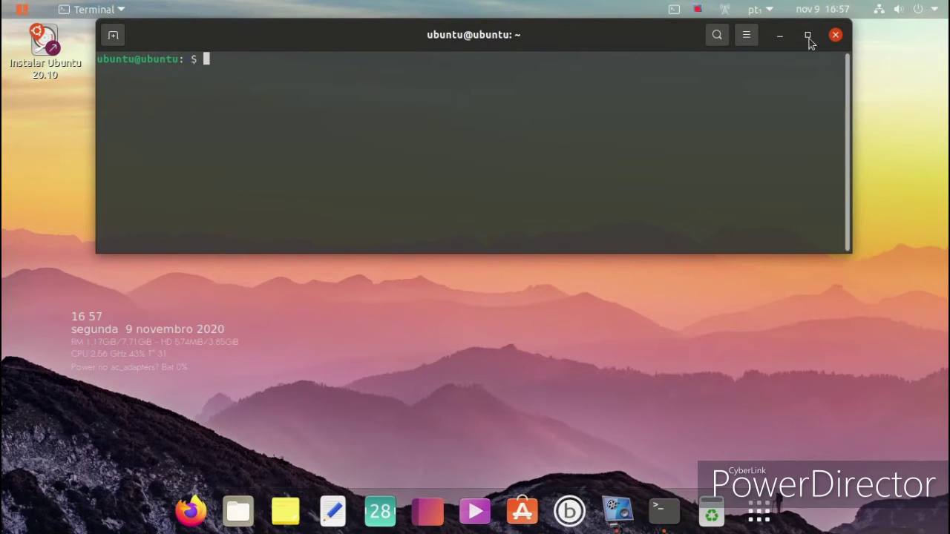
left_click(836, 36)
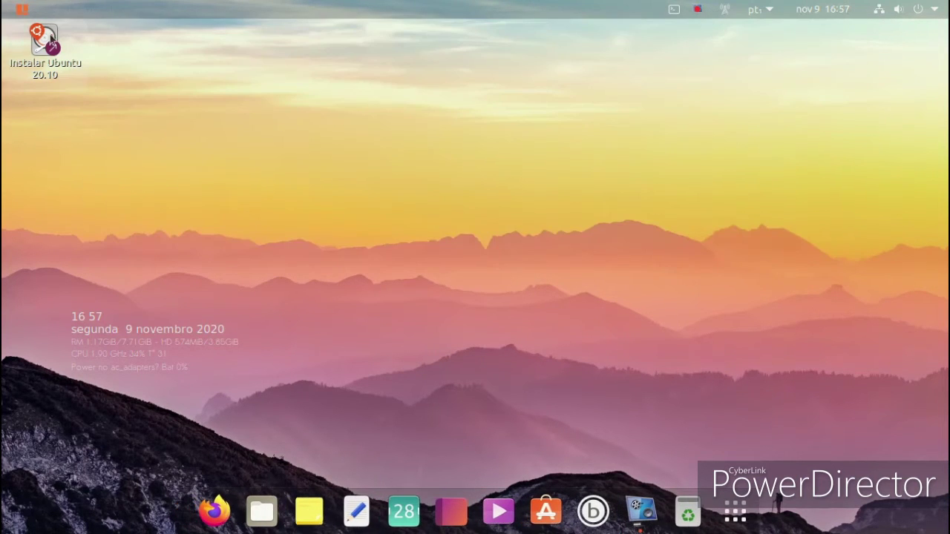
left_click(15, 11)
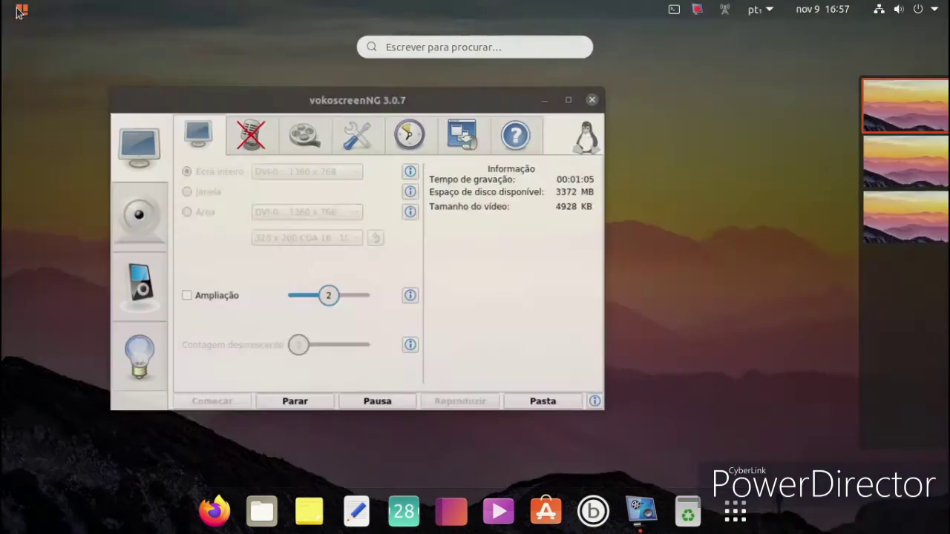
left_click(14, 10)
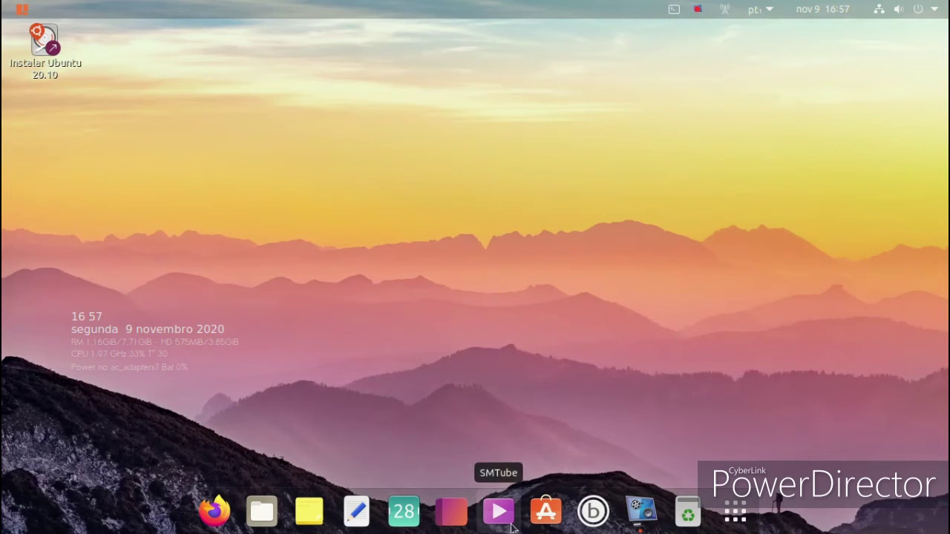
Launch the Walls Voyager wallpaper collection from the Voyager box tool.
left_click(580, 514)
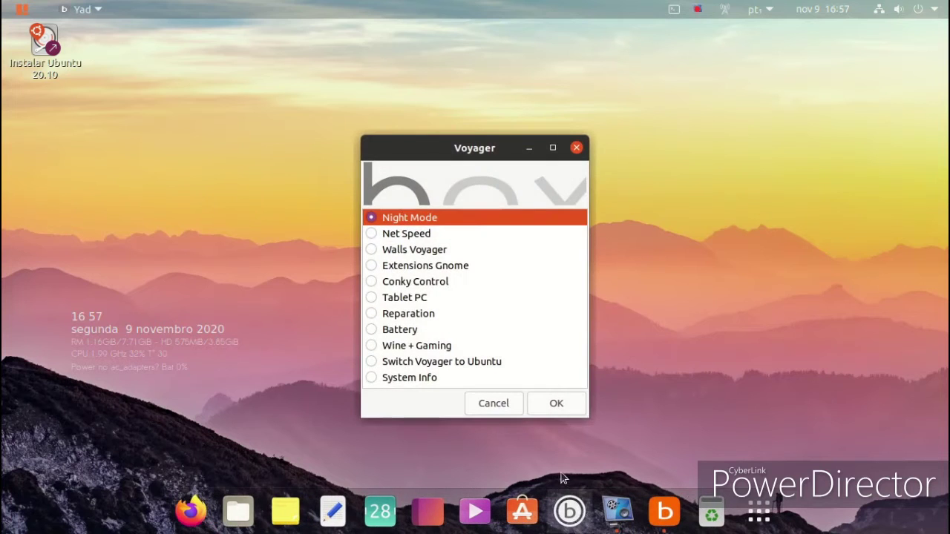
left_click(401, 236)
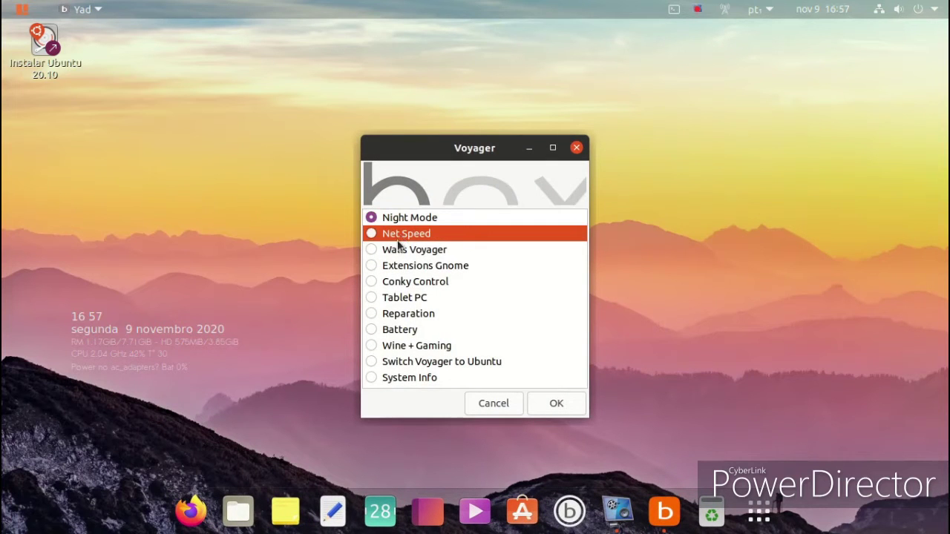
left_click(392, 254)
left_click(371, 251)
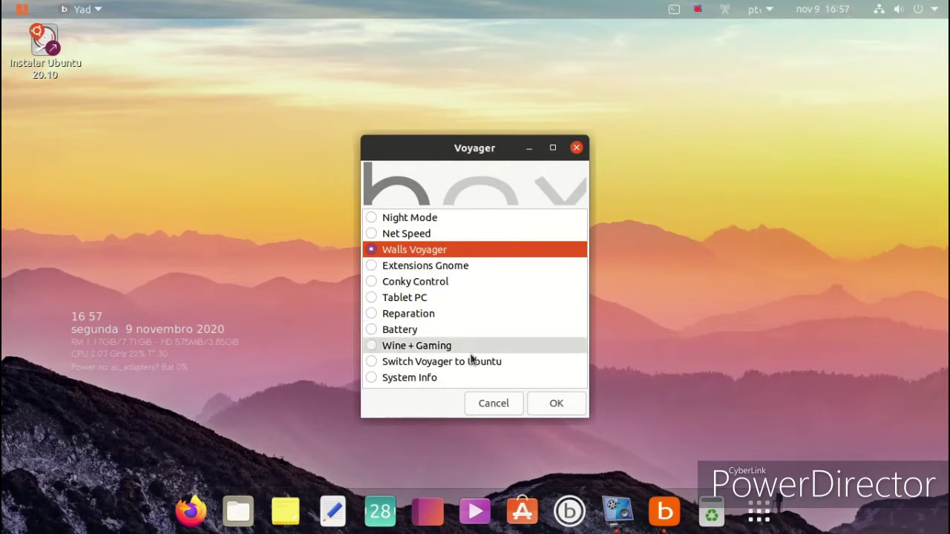
left_click(553, 405)
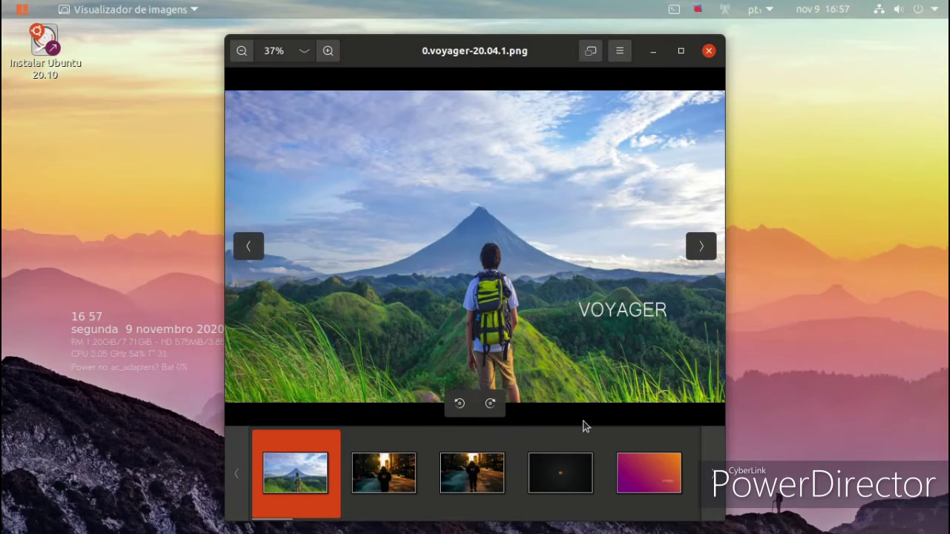
Preview several wallpapers in the image viewer and set 0.voyager-city2.png as the desktop background.
left_click(418, 474)
left_click(461, 479)
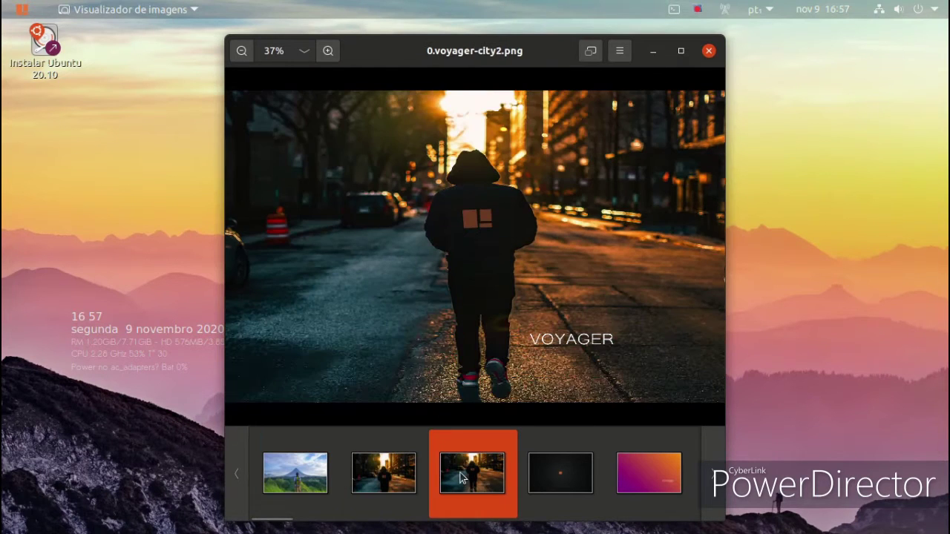
left_click(539, 479)
left_click(450, 481)
right_click(536, 231)
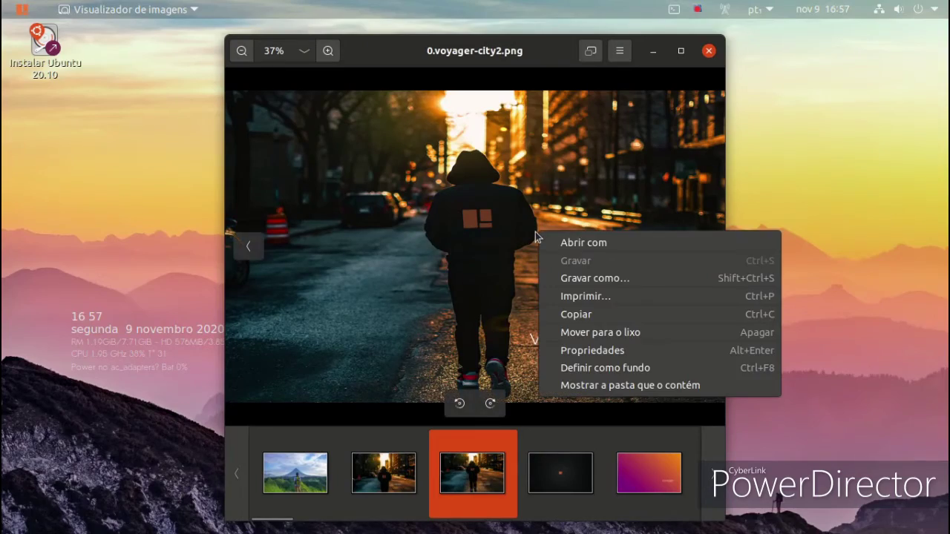
left_click(594, 368)
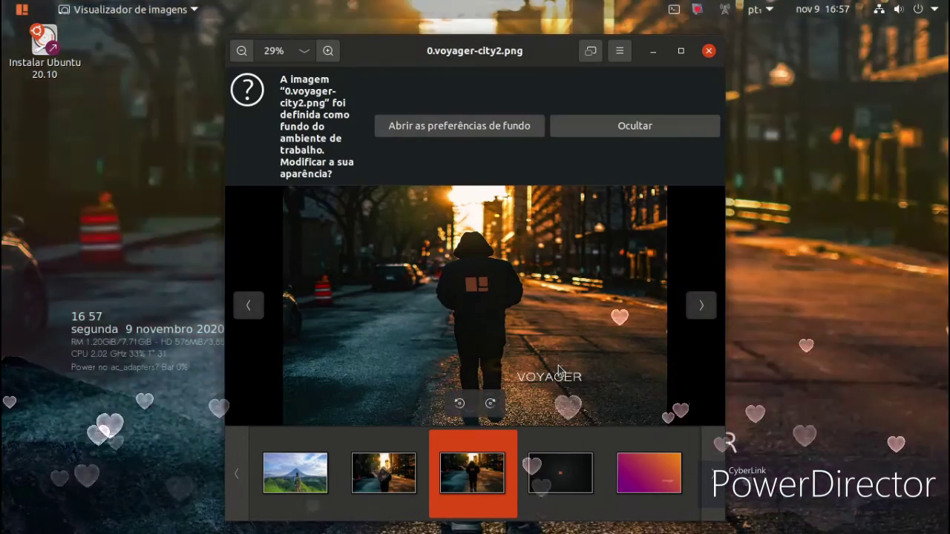
Move the image viewer away from the centre of the desktop and make its window smaller.
left_click_drag(425, 72, 355, 56)
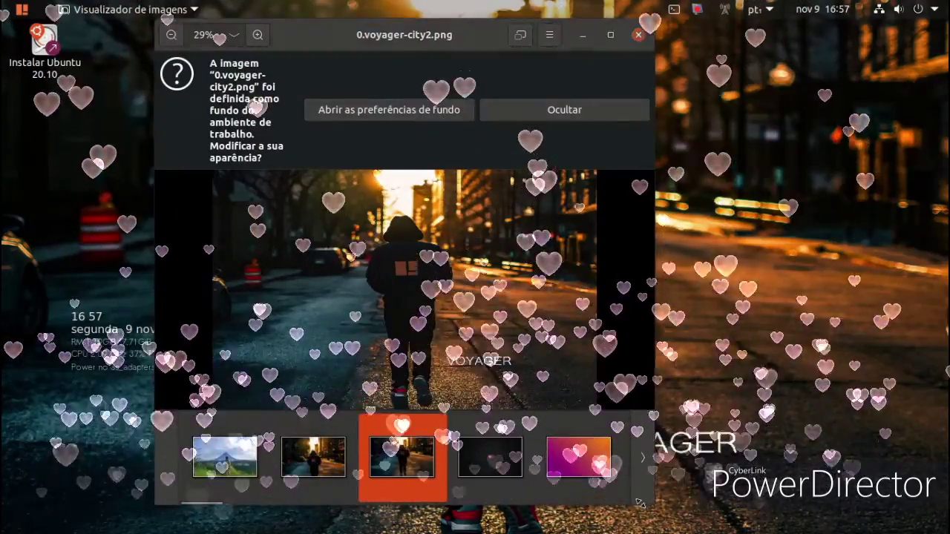
left_click_drag(647, 509, 620, 436)
Set the surfer picture action-adventure-beach-dawn.jpg as the desktop background.
left_click(628, 401)
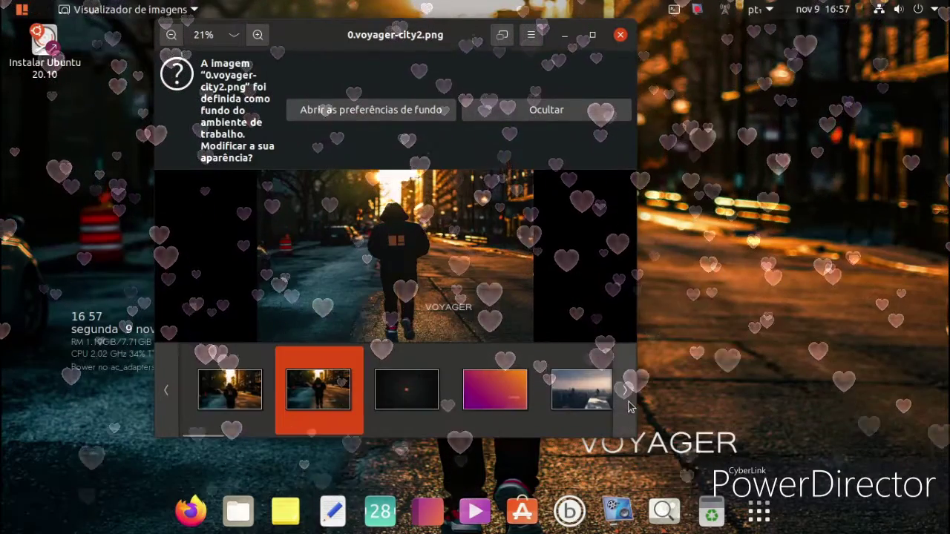
left_click_drag(630, 401, 630, 403)
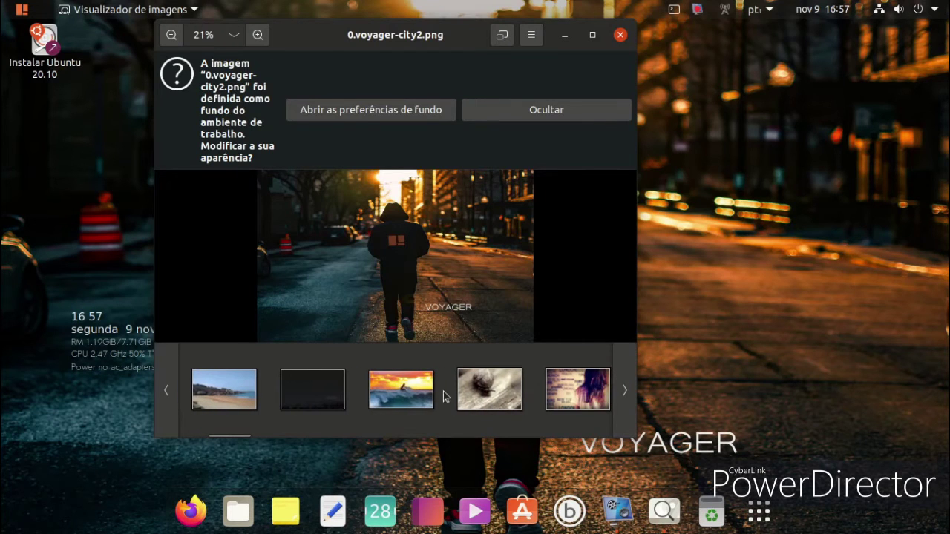
left_click(401, 388)
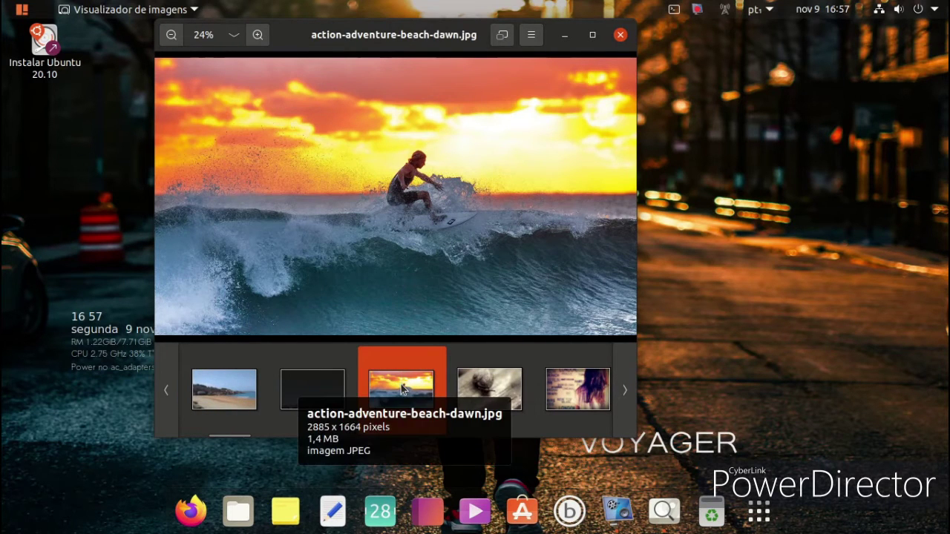
right_click(494, 185)
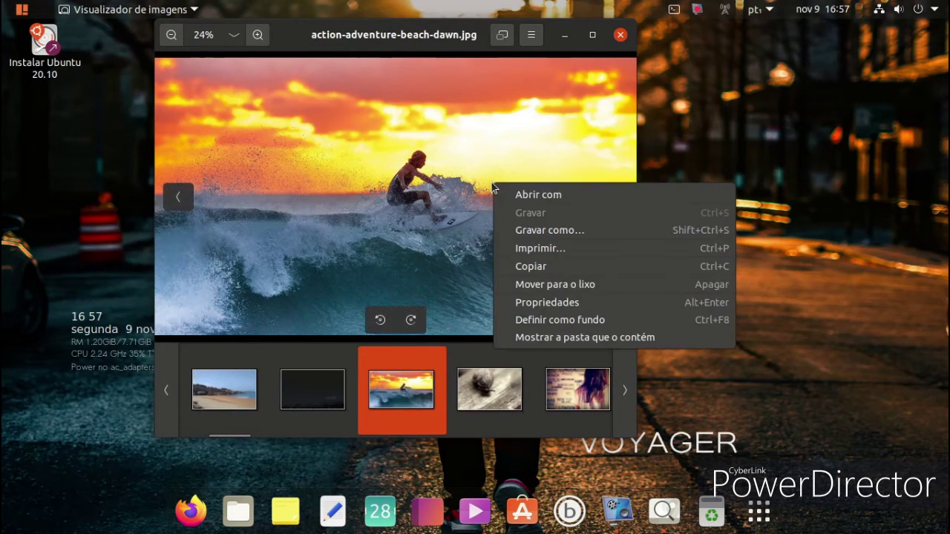
left_click(518, 319)
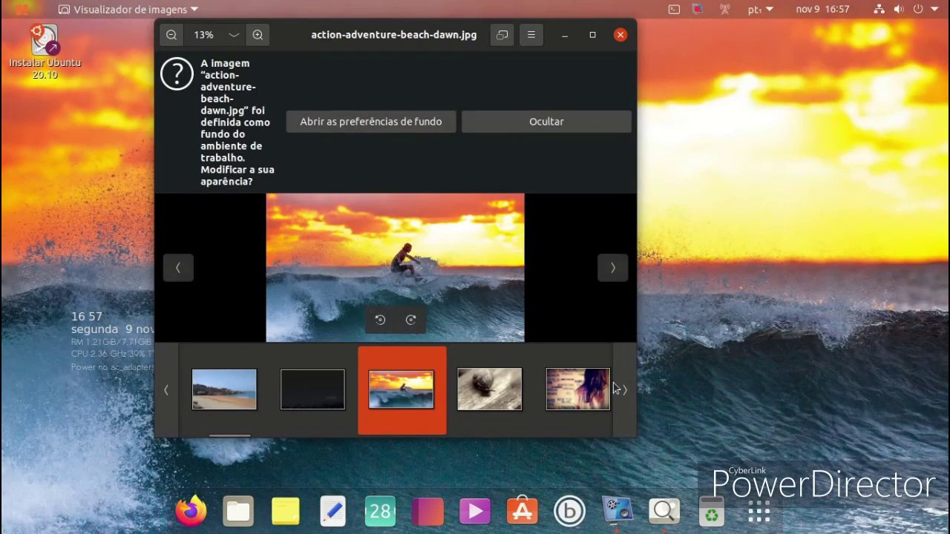
Browse the wallpaper collection, set 0.voyager-20.04.1.png as the desktop background, and close the image viewer.
left_click(622, 388)
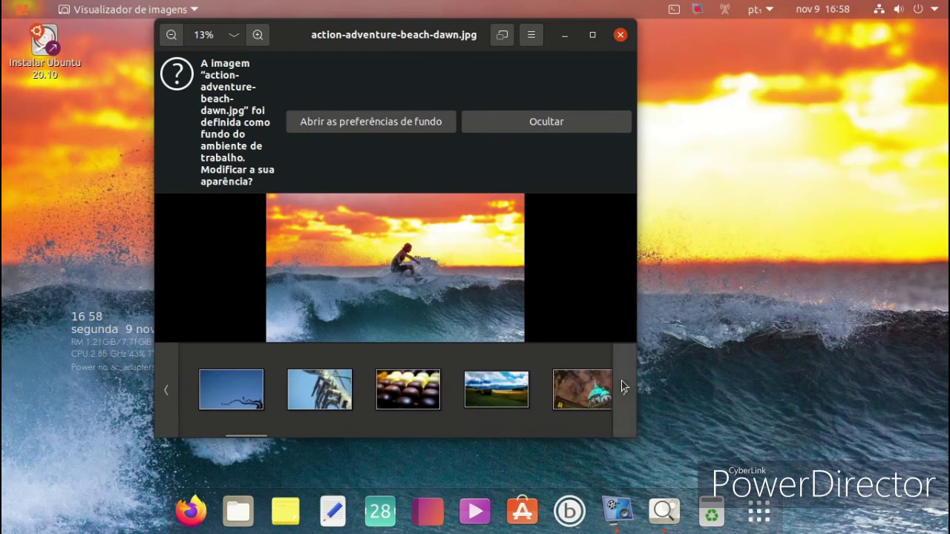
left_click(167, 394)
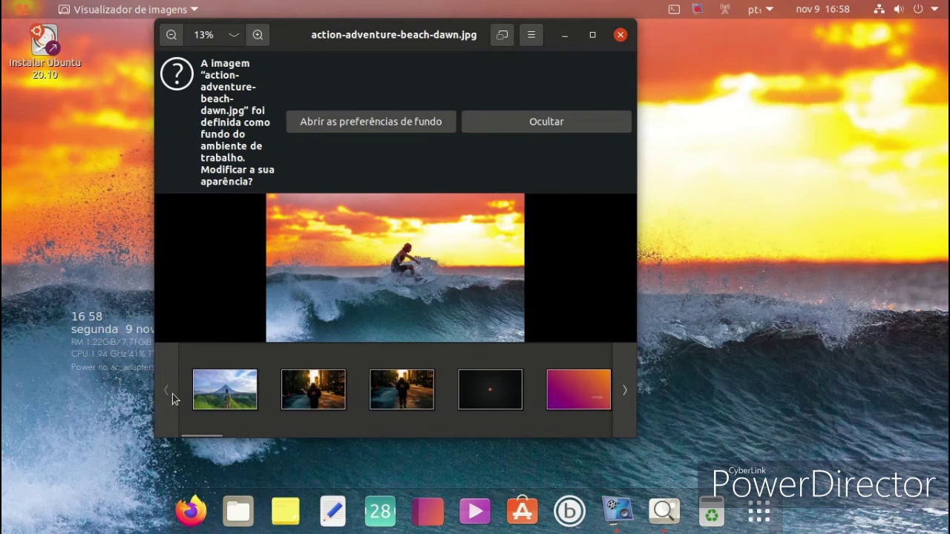
left_click(209, 400)
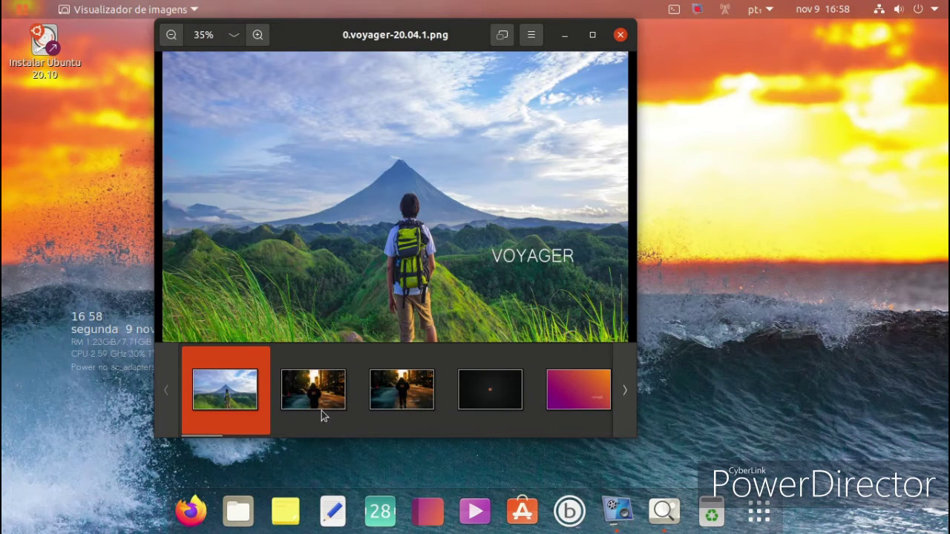
right_click(443, 251)
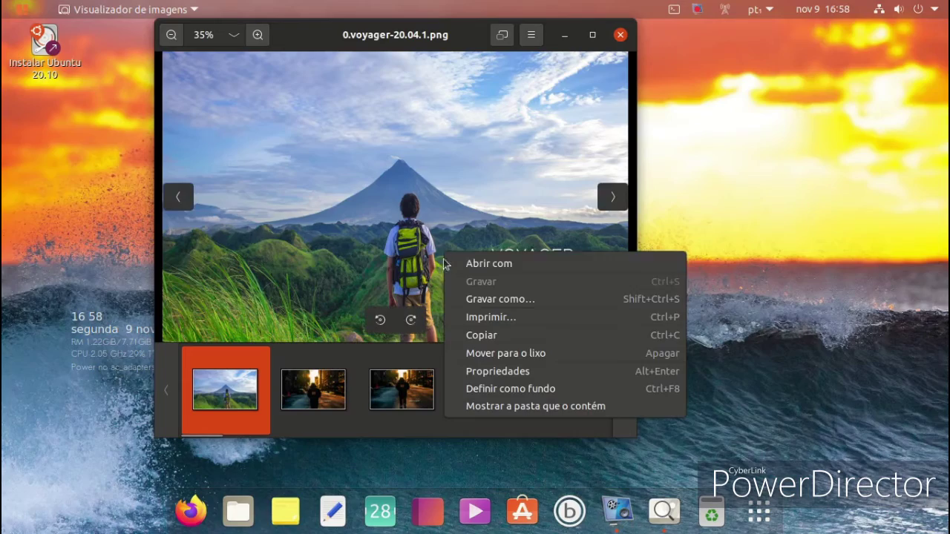
left_click(454, 390)
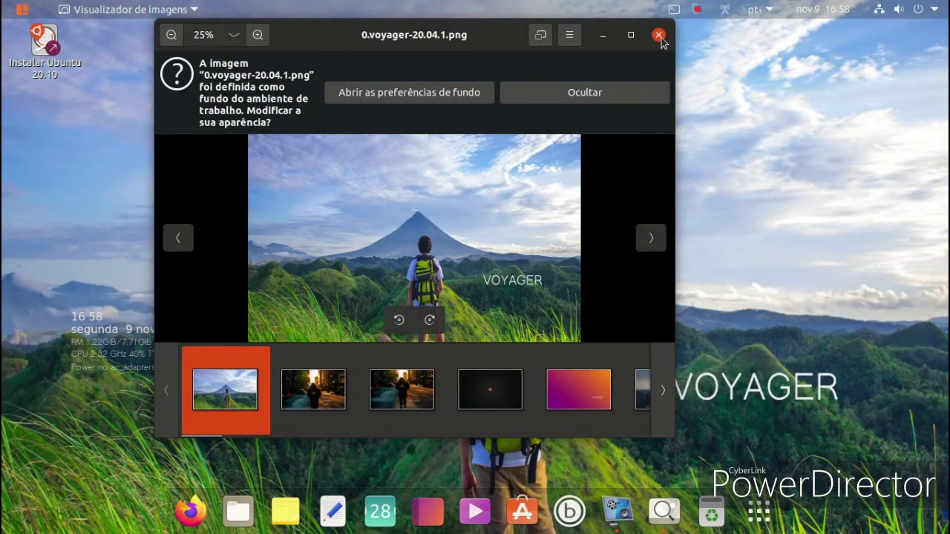
left_click(659, 35)
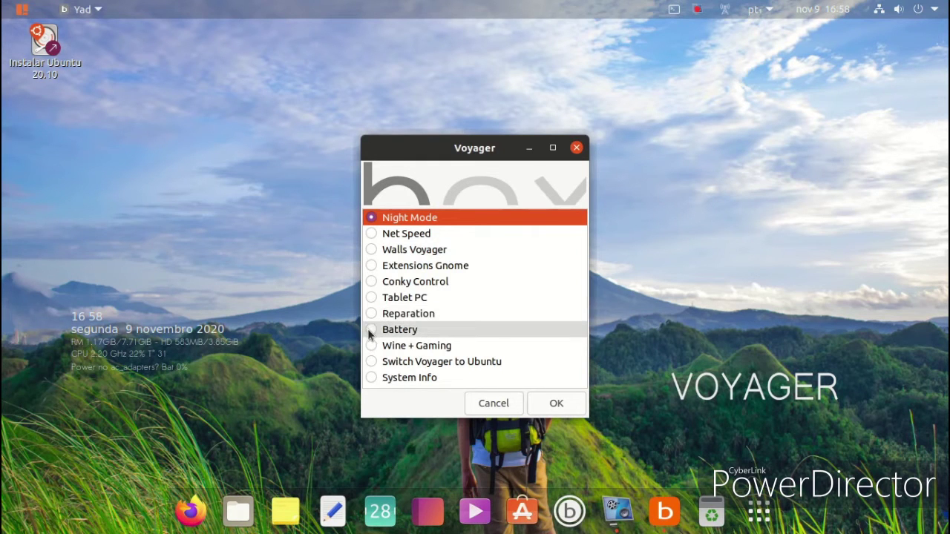
Launch Conky Control from the Voyager box tool and move its window away from the desktop's centre.
left_click(372, 269)
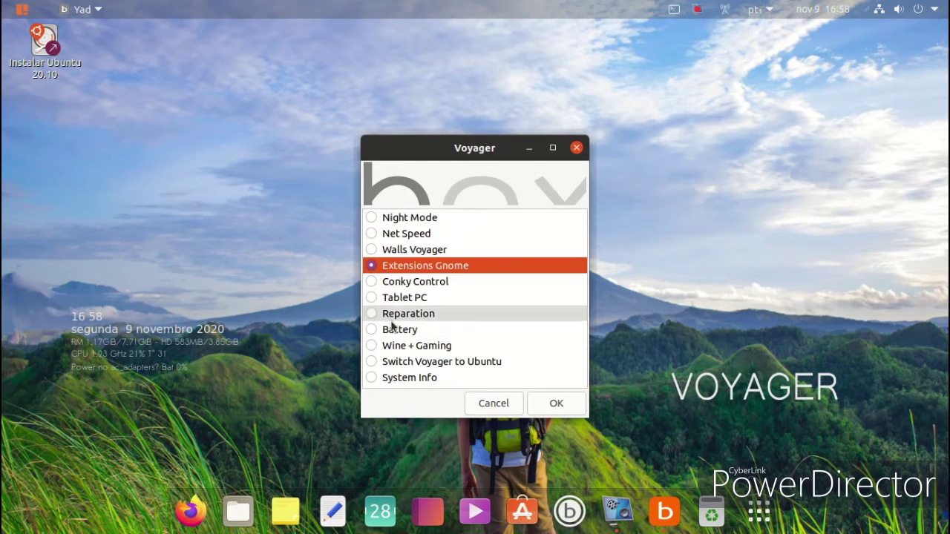
left_click(373, 283)
left_click(551, 402)
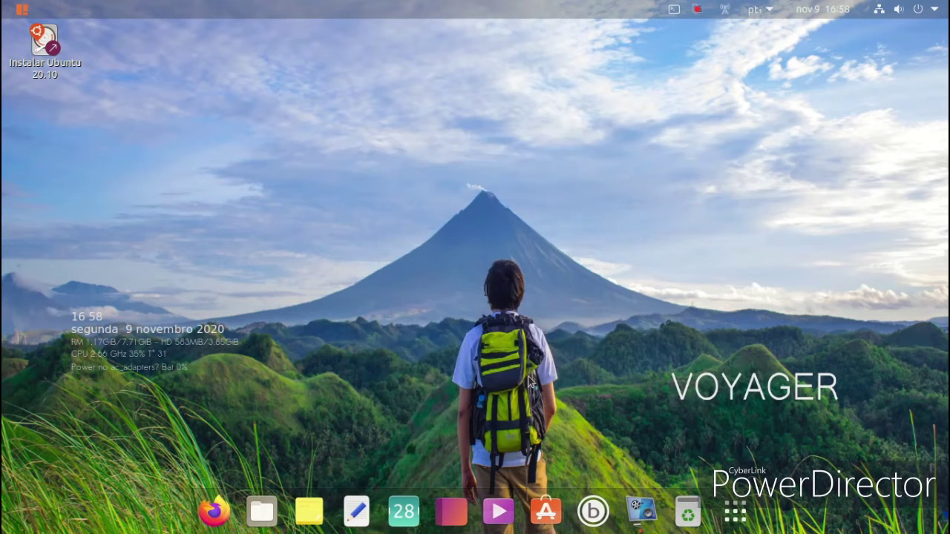
left_click_drag(398, 129, 295, 83)
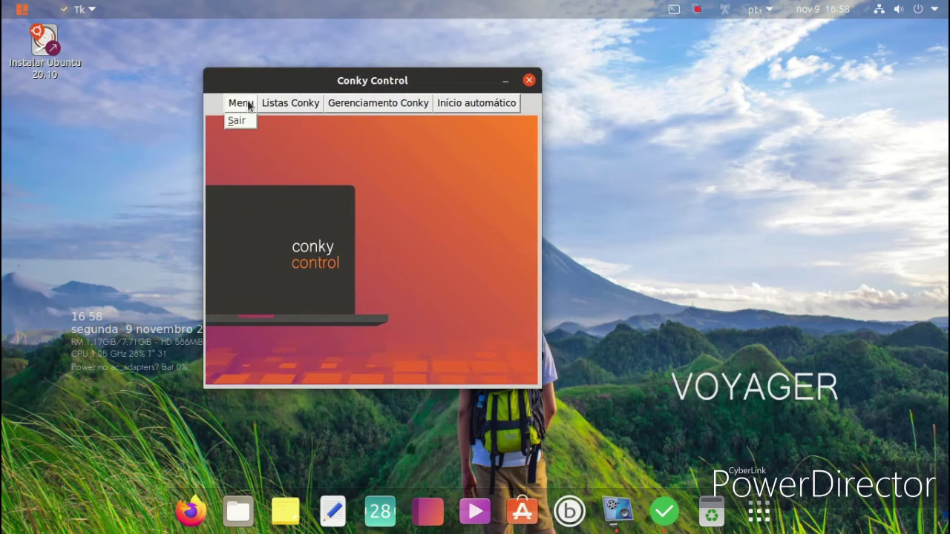
Try the 7 Pidgin Messager conky from the Base list and switch it off again.
left_click(274, 105)
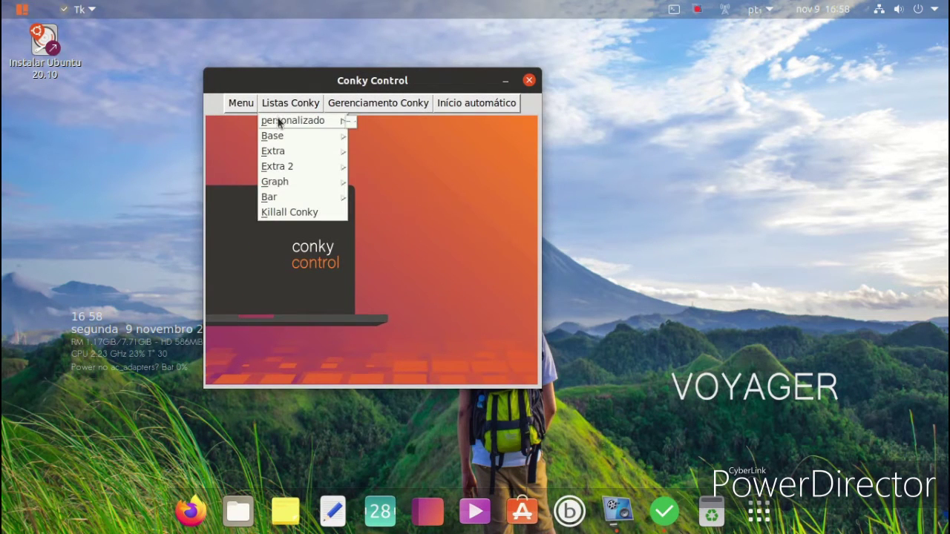
mouse_move(282, 137)
left_click(379, 211)
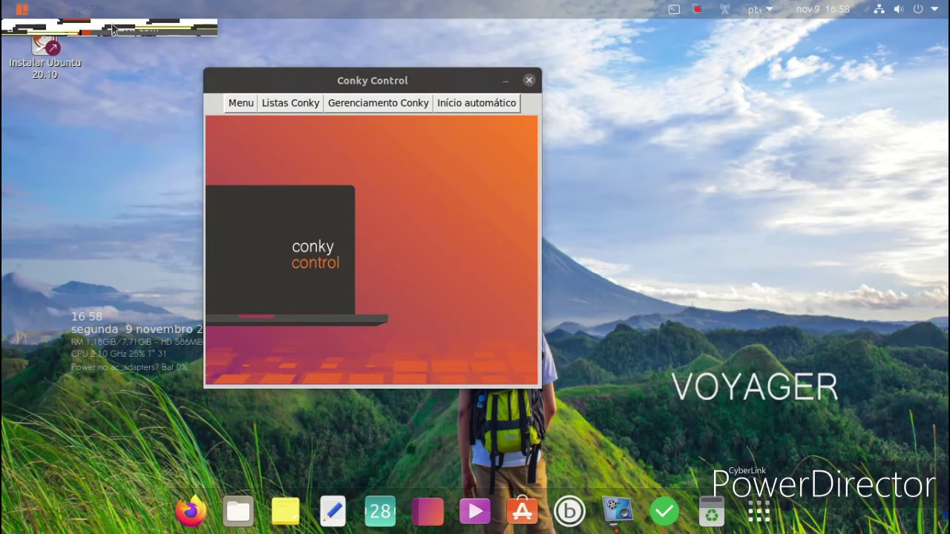
left_click(273, 105)
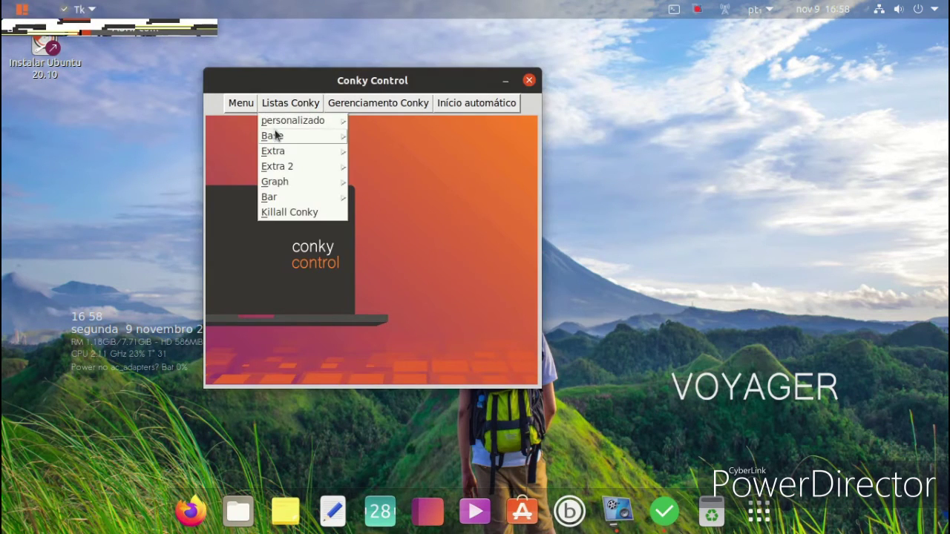
mouse_move(276, 135)
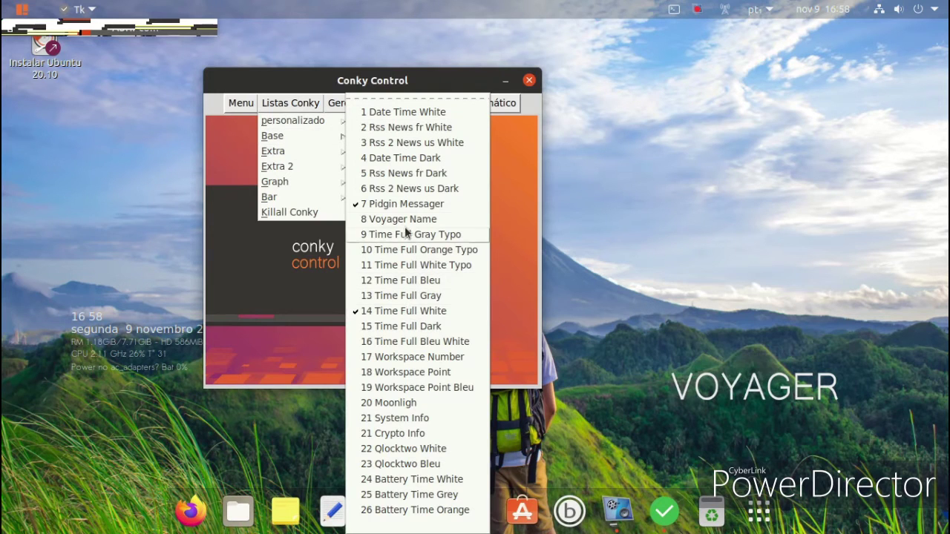
left_click(356, 210)
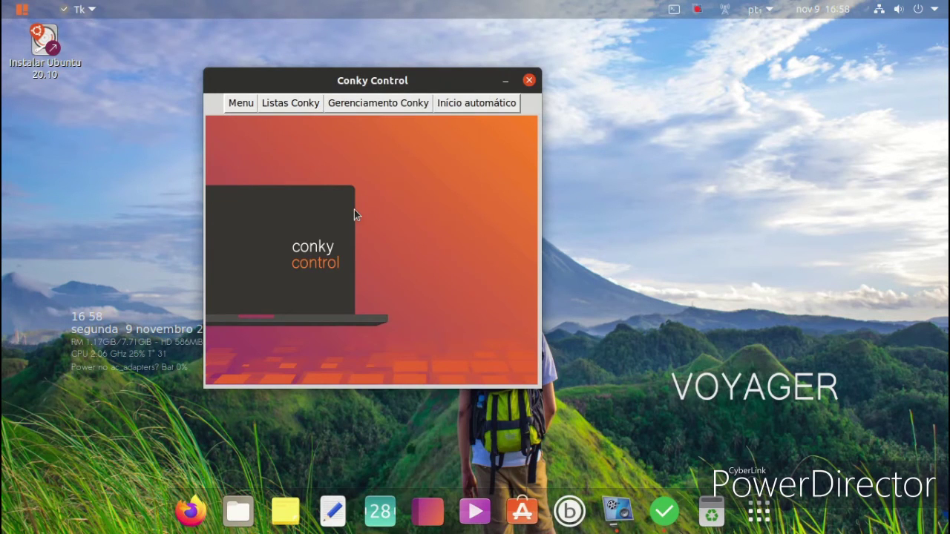
Enable the 10 Core conky from the Extra list.
left_click(242, 102)
left_click(281, 105)
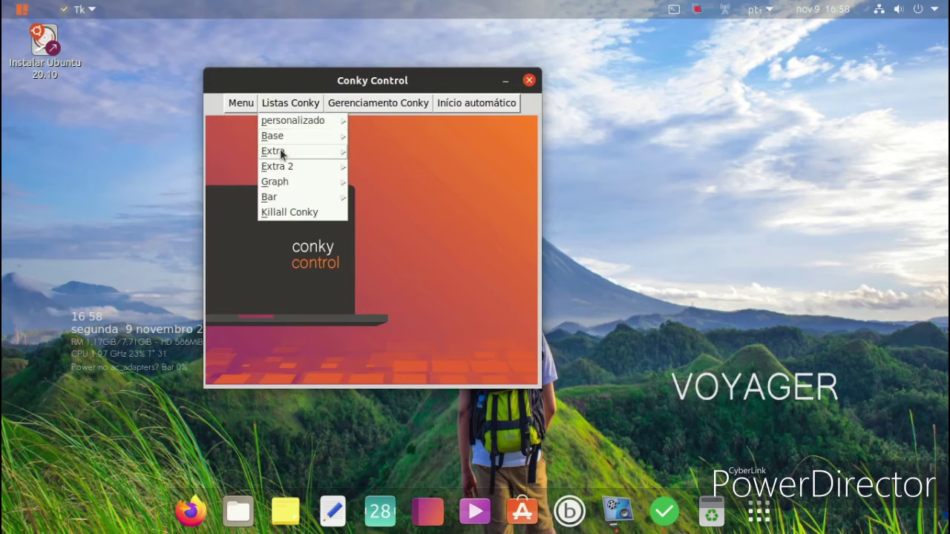
mouse_move(282, 154)
left_click(415, 303)
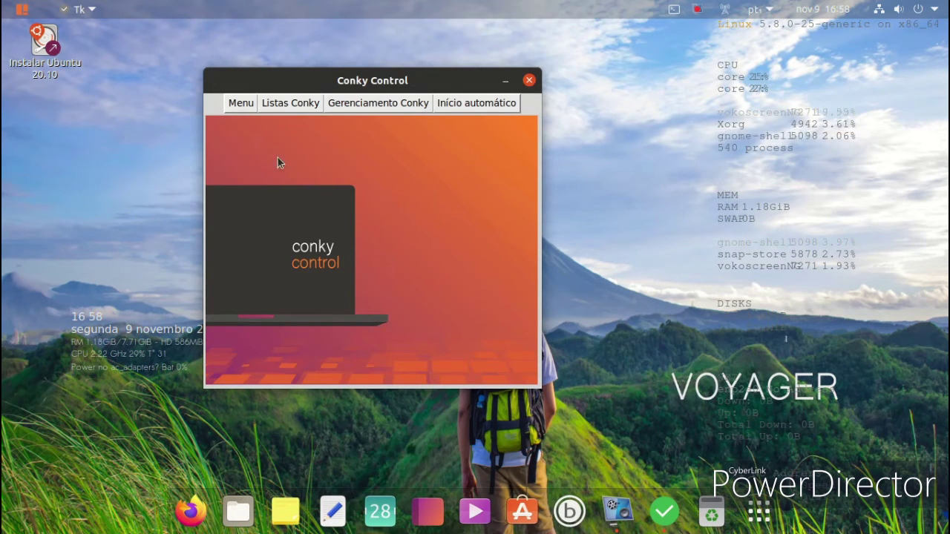
Enable the 4 Seamod conky from the Extra 2 list.
left_click(242, 104)
left_click(298, 110)
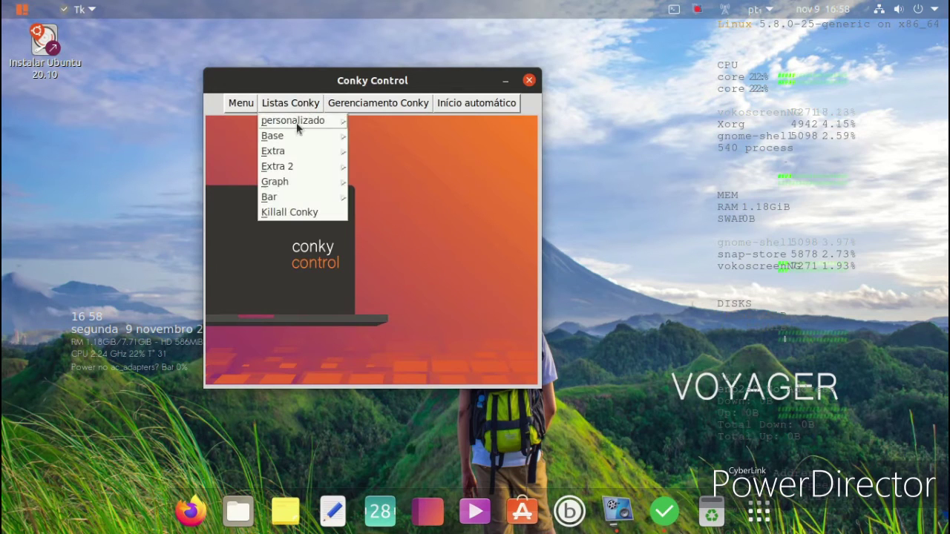
mouse_move(305, 168)
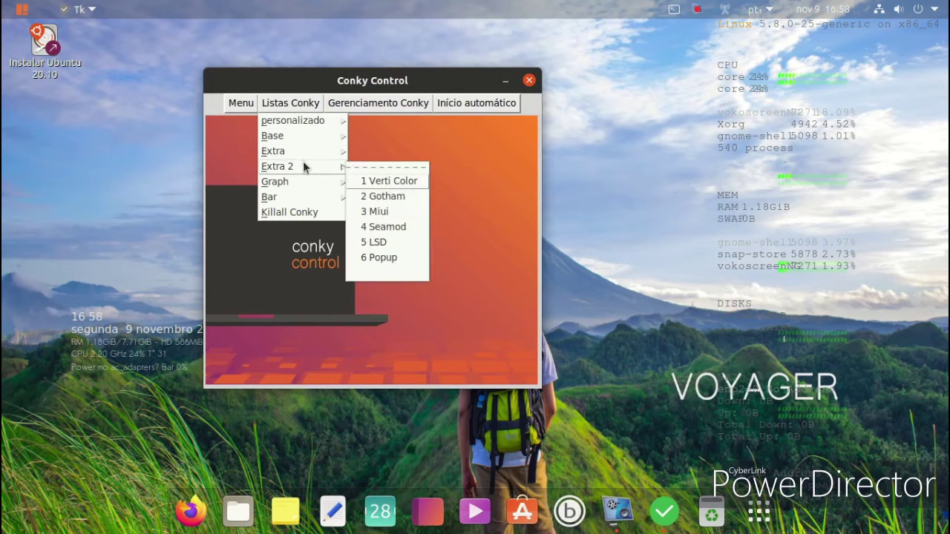
left_click(397, 233)
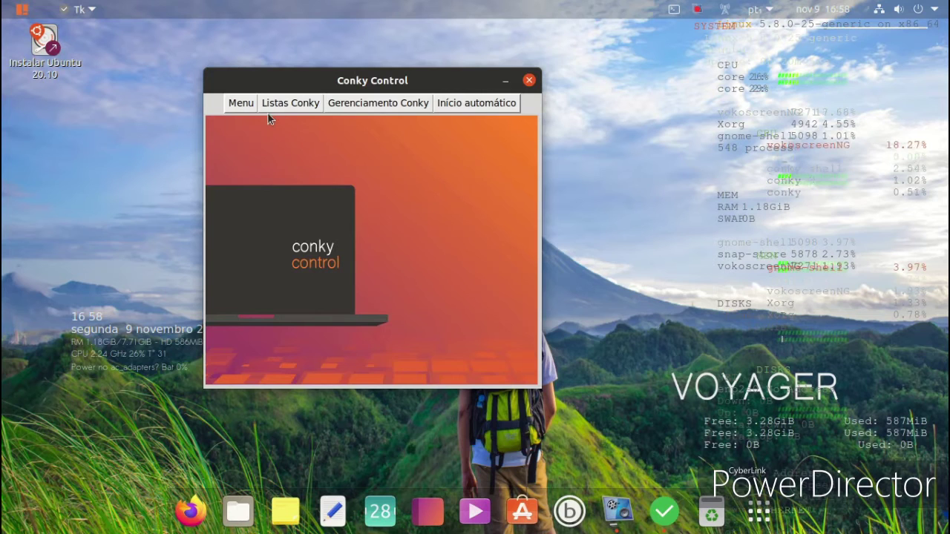
Check the position settings of the active conkys, confirm them unchanged, and close Conky Control.
left_click(291, 104)
left_click(379, 105)
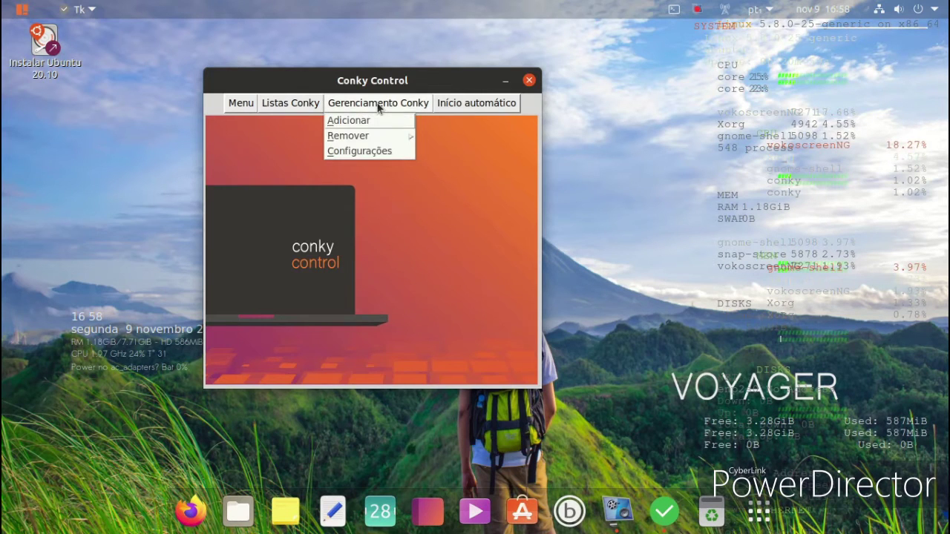
left_click(382, 150)
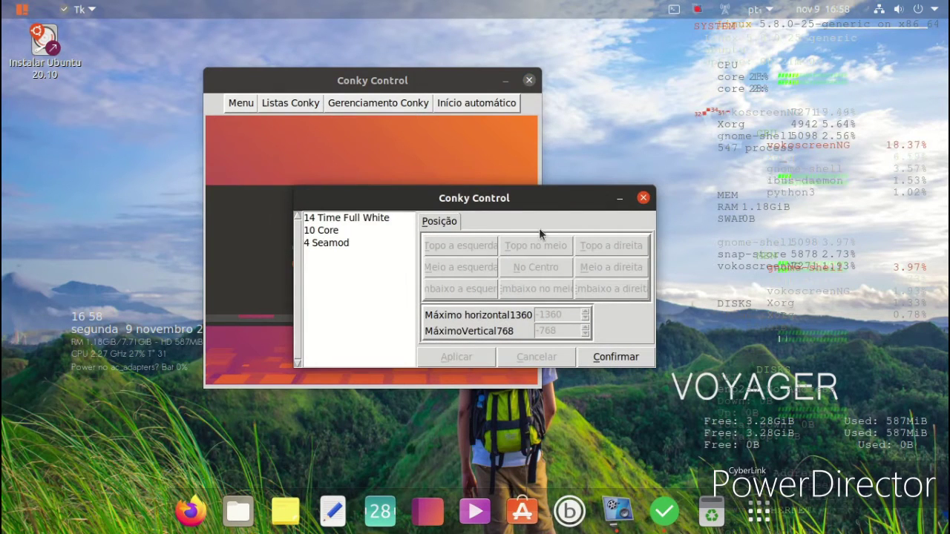
left_click(338, 243)
left_click(324, 231)
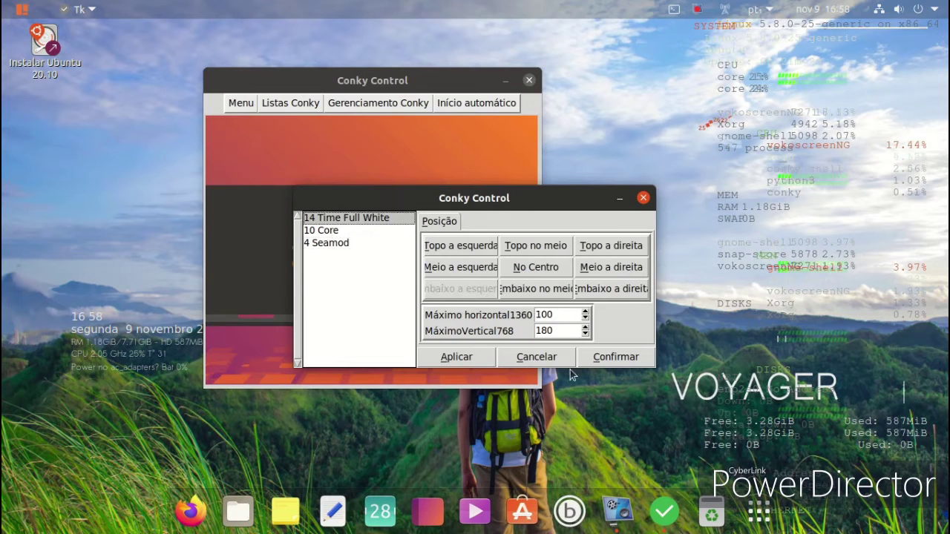
left_click(586, 359)
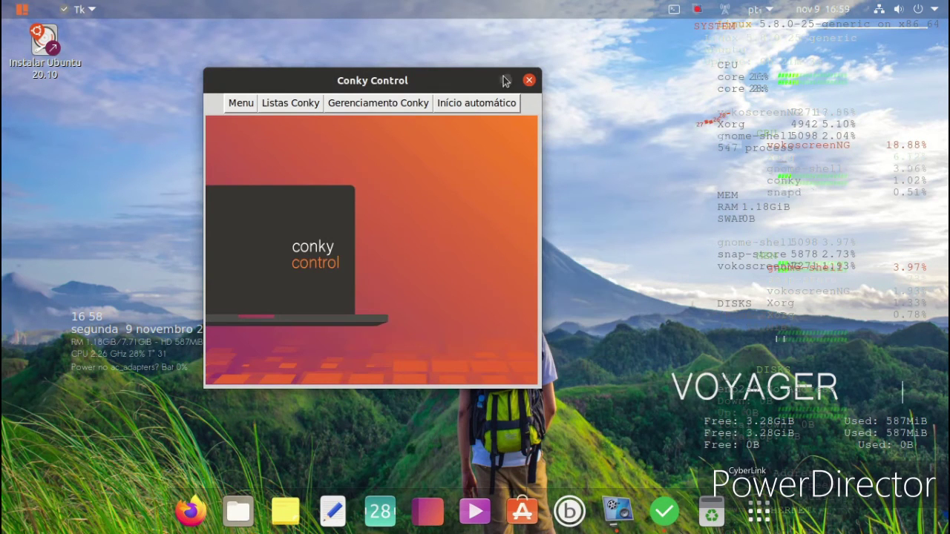
left_click(527, 81)
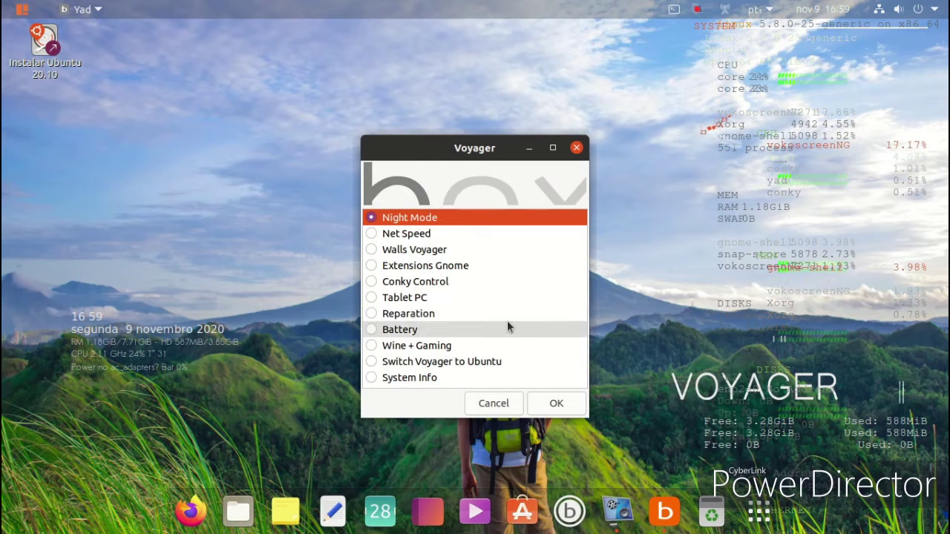
View the Switch Voyager to Ubuntu options, cancel them, and close the Voyager box.
left_click(377, 364)
left_click(538, 404)
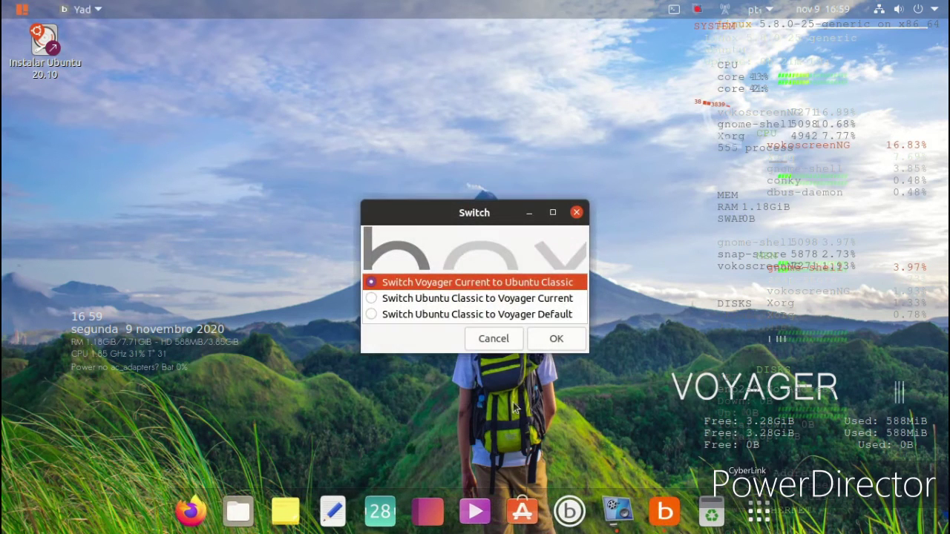
left_click(475, 343)
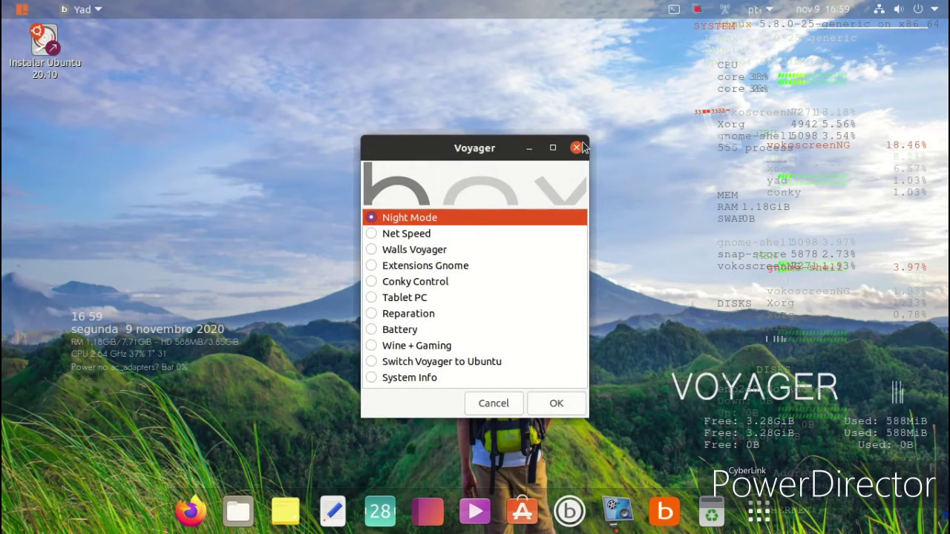
left_click(576, 148)
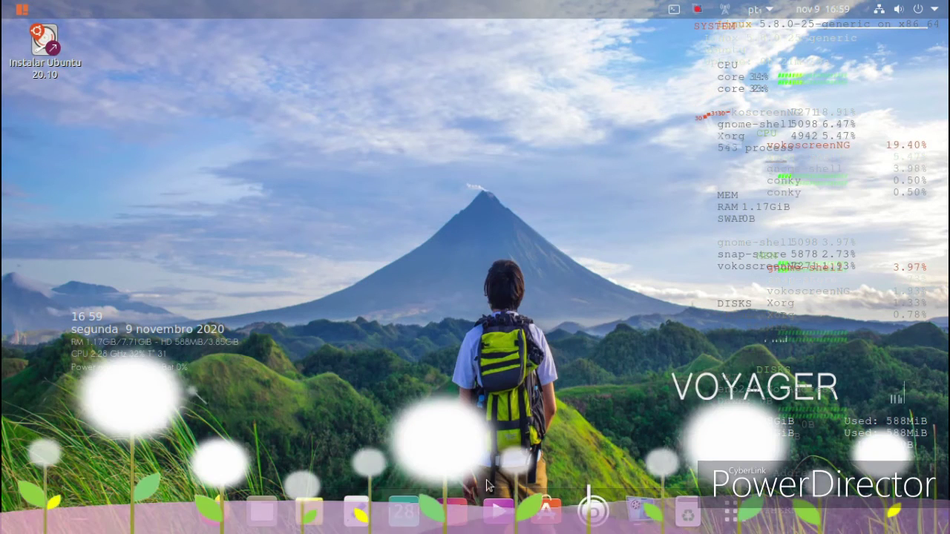
Start the Ubuntu 20.10 installer in Português and continue past the updates page with Instalação normal and updates during installation.
left_click(47, 46)
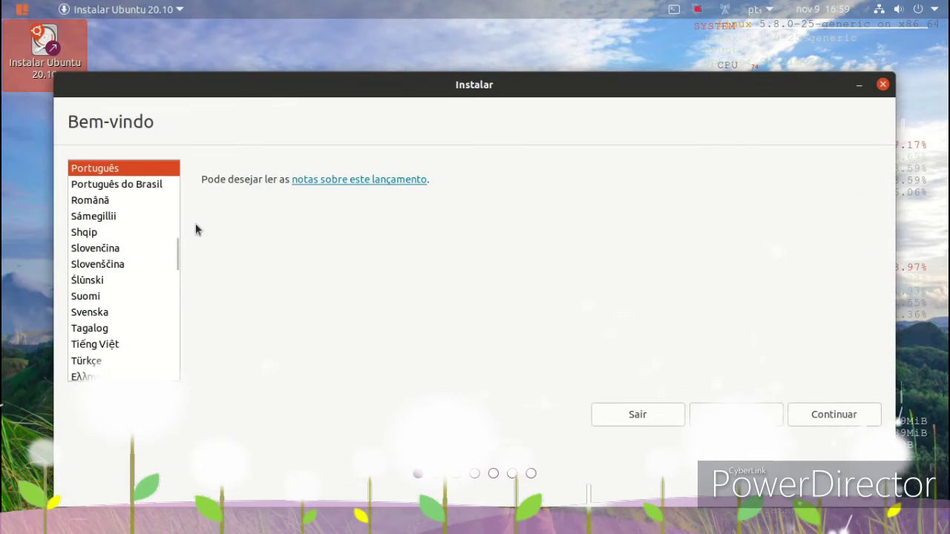
scroll(167, 205, "down", 1)
scroll(165, 205, "up", 1)
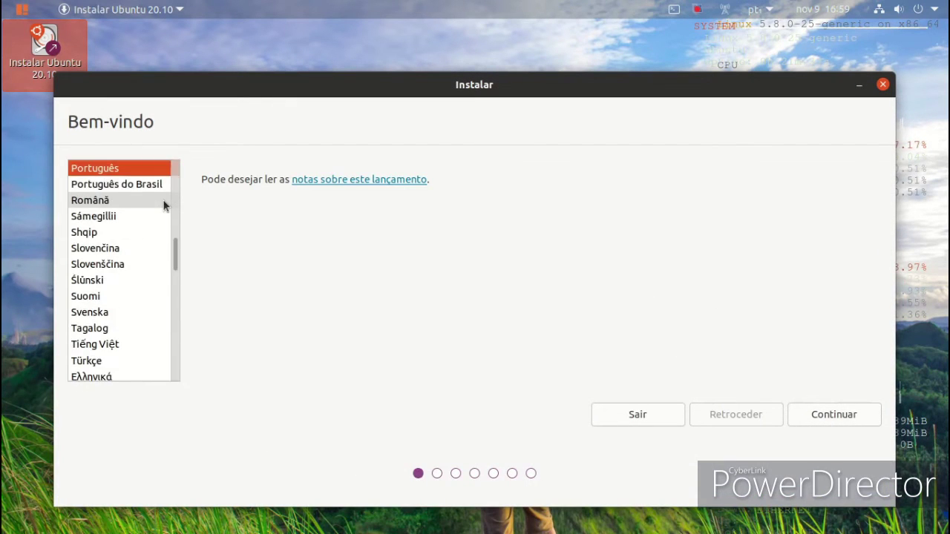
left_click(838, 415)
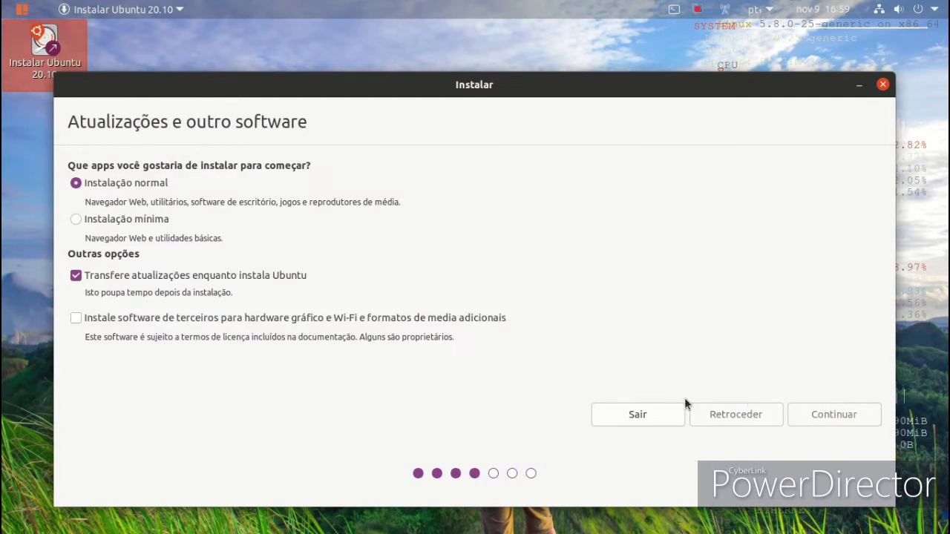
left_click(838, 418)
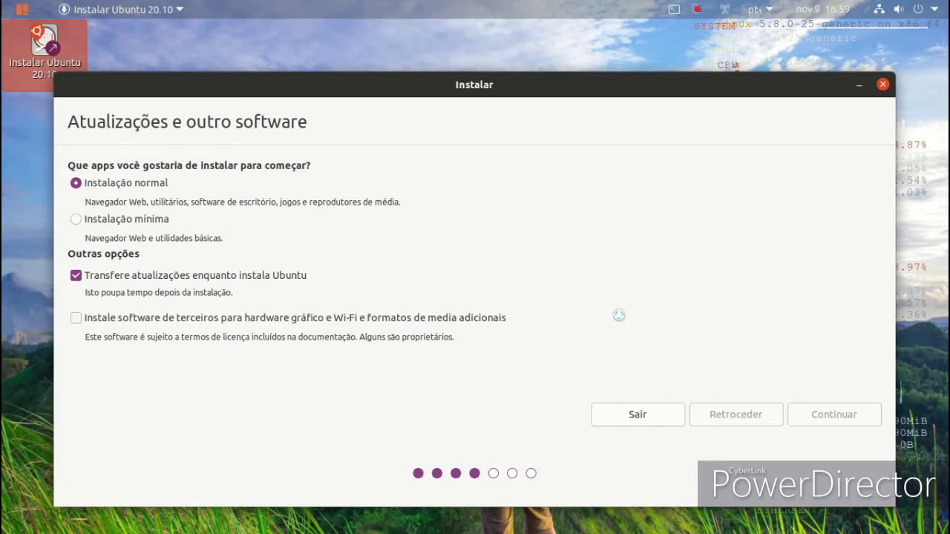
mouse_move(697, 529)
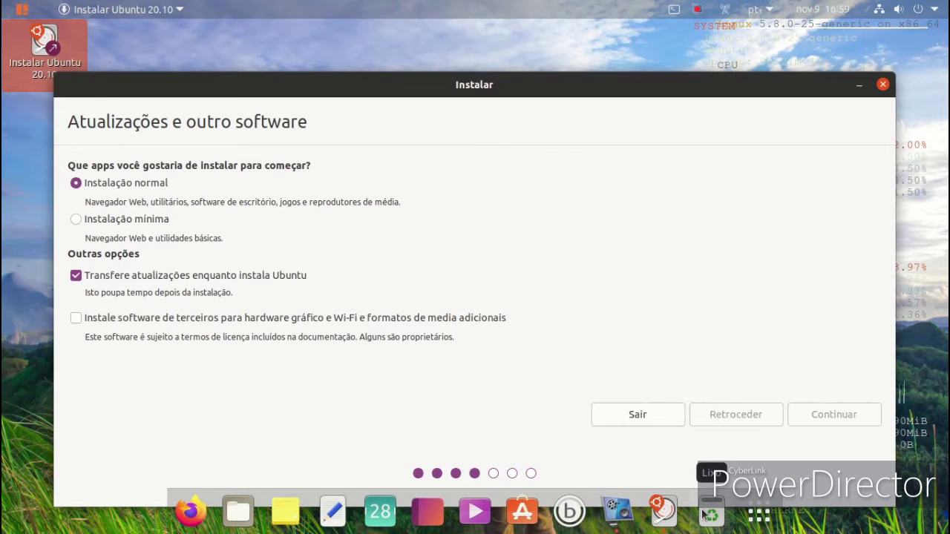
left_click(618, 509)
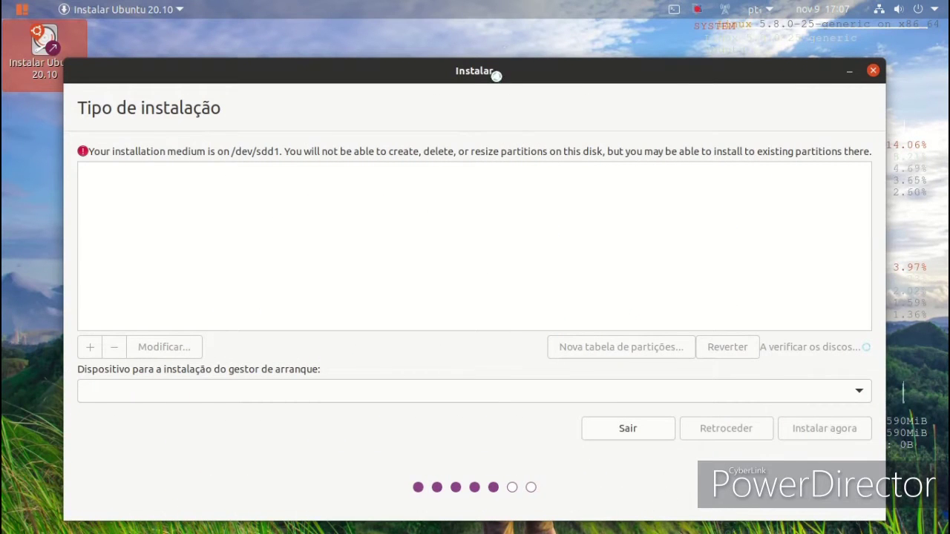
Shift the installer window to view the Tipo de instalação partition list, and quit the installer.
left_click_drag(470, 80, 451, 73)
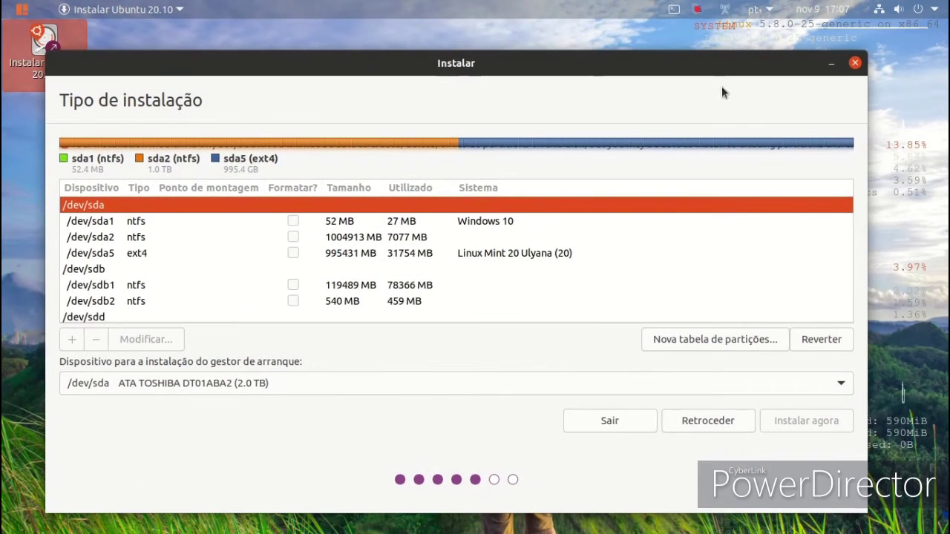
left_click(856, 63)
left_click(571, 314)
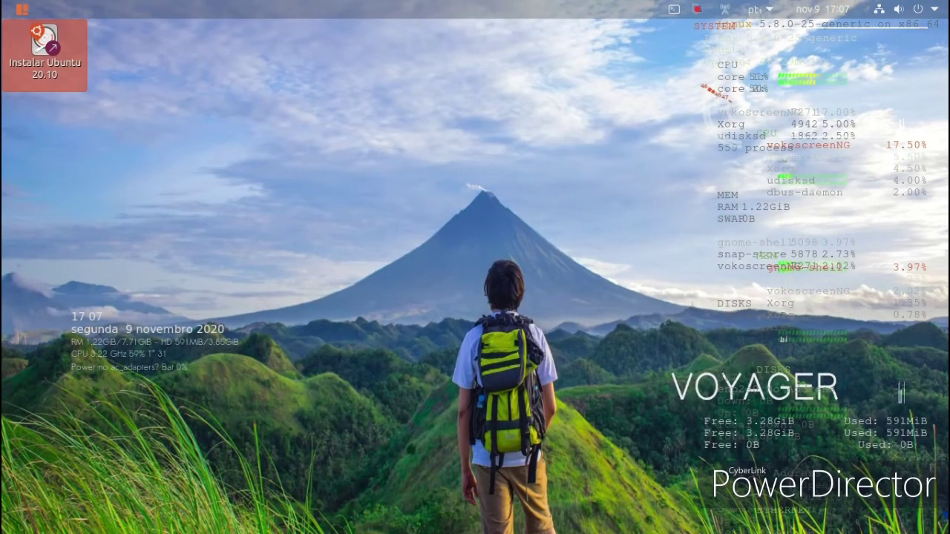
View the activities overview and its workspaces, switching to the second workspace.
left_click(15, 6)
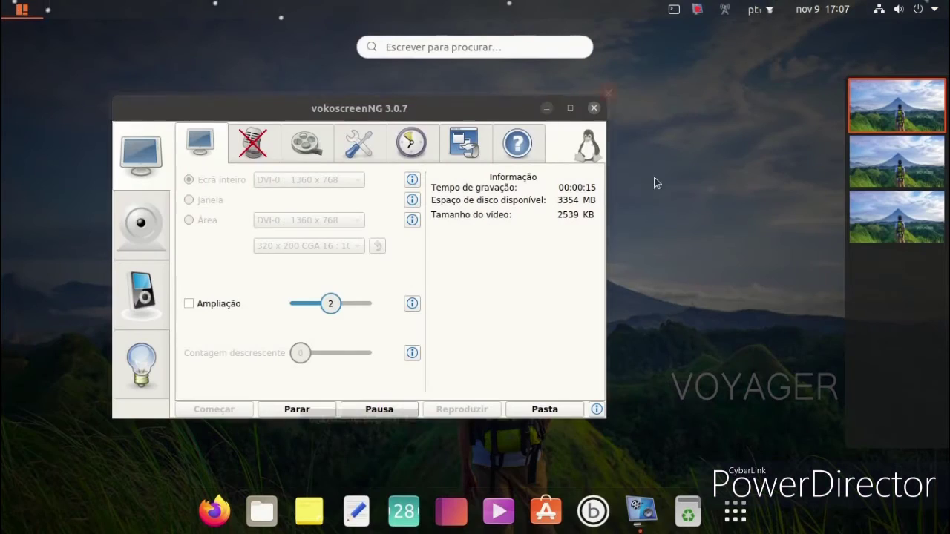
left_click(862, 164)
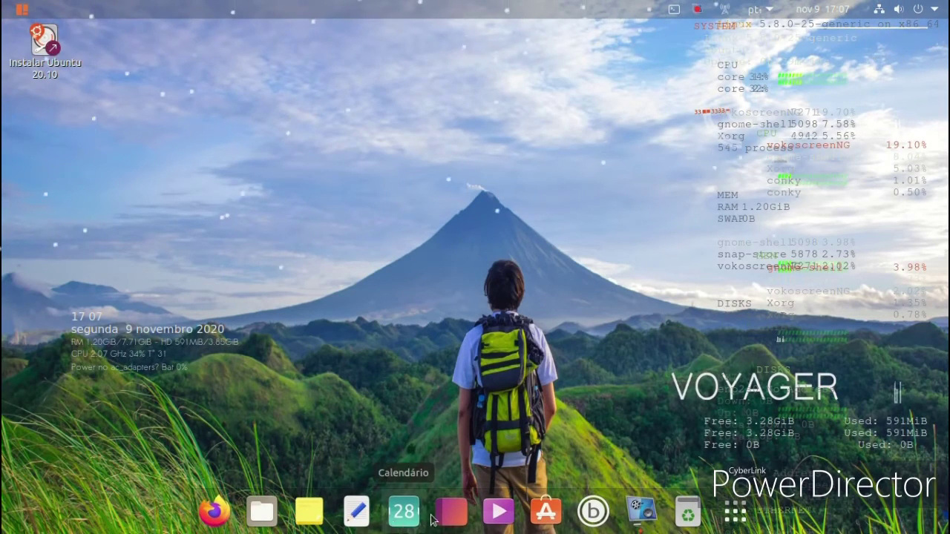
left_click(449, 515)
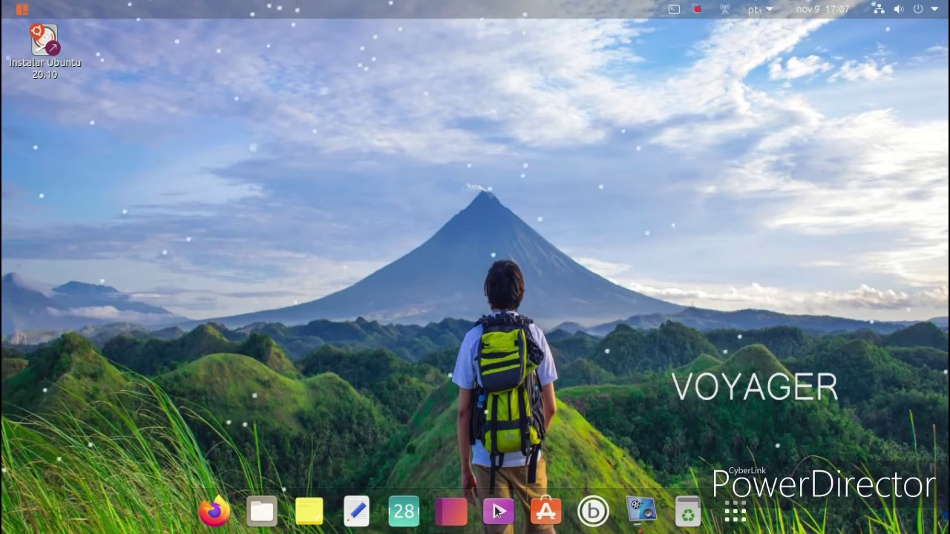
Run System Info from the Voyager box, close the box, move the terminal aside to read it, and close the terminal.
left_click(593, 511)
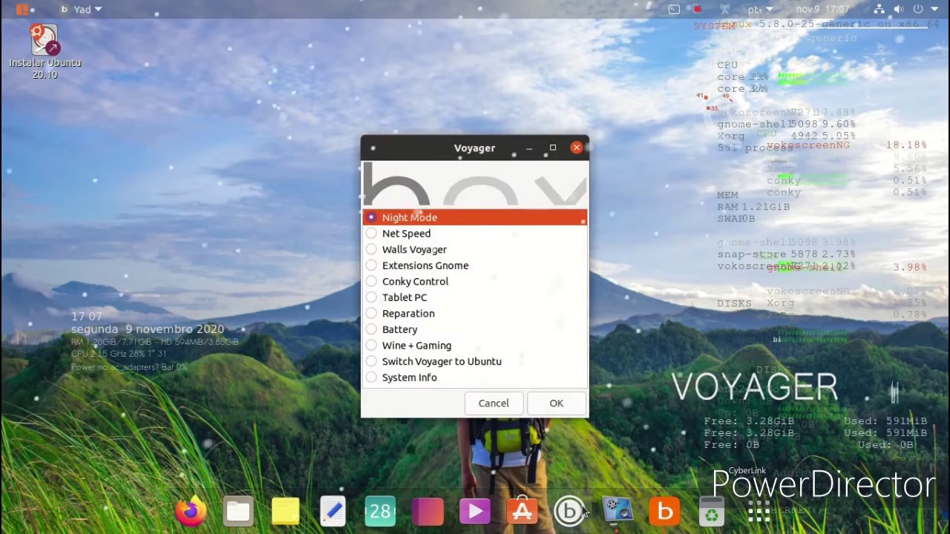
left_click(406, 384)
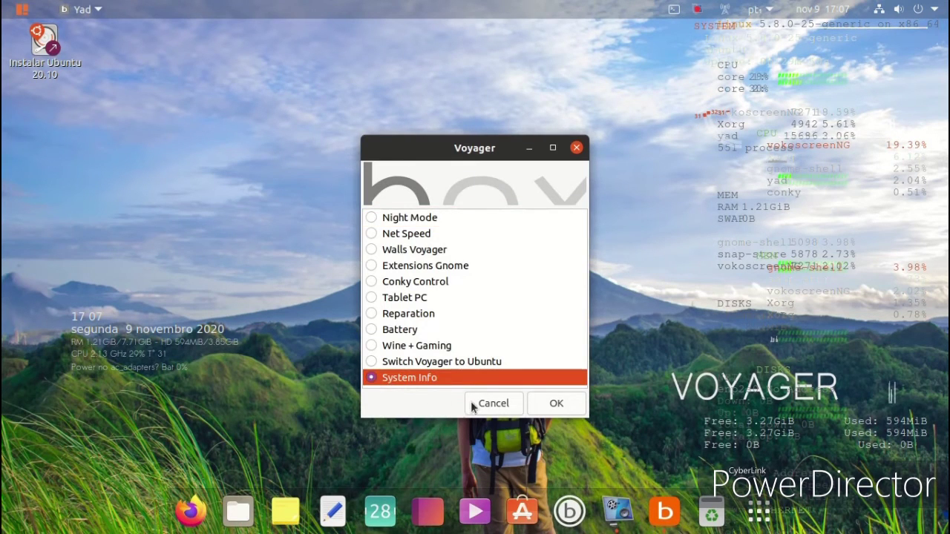
left_click(556, 406)
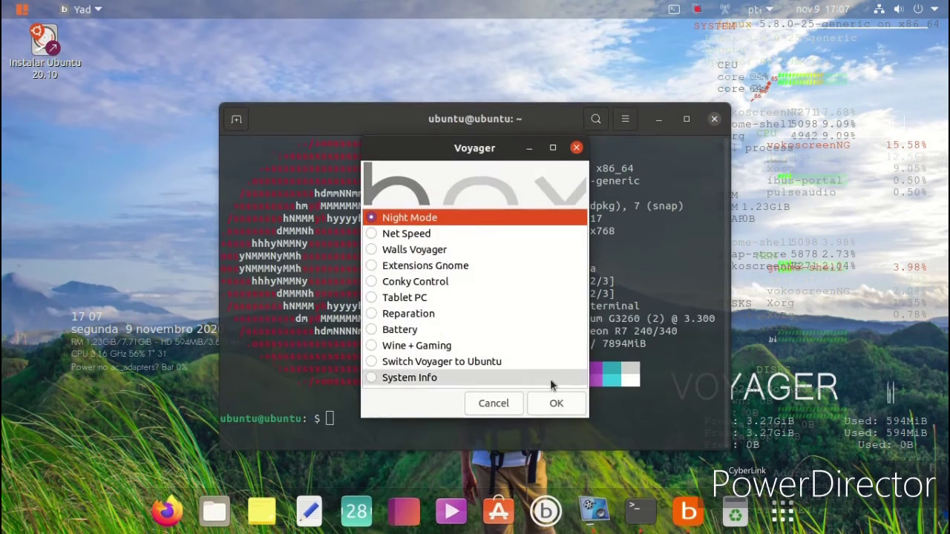
left_click(577, 148)
left_click_drag(415, 128, 325, 84)
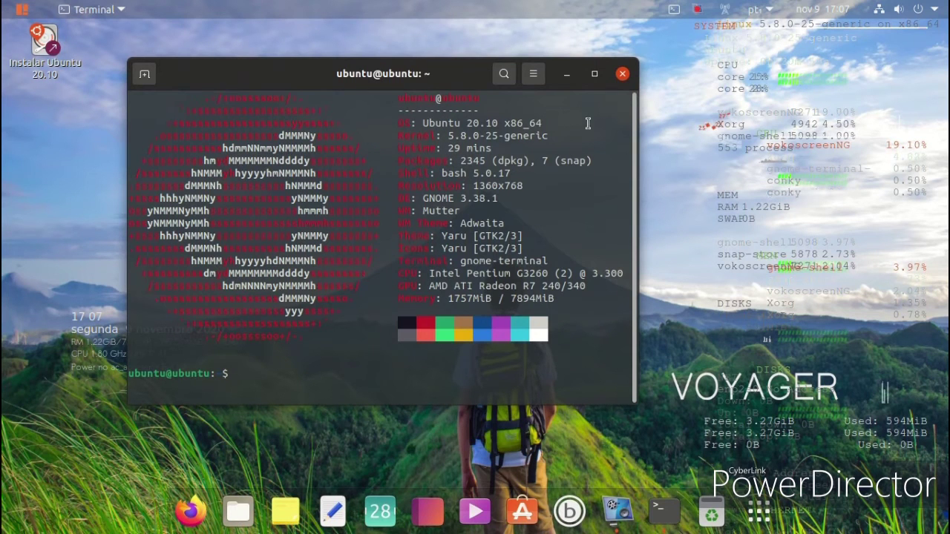
key("ctrl+shift+q")
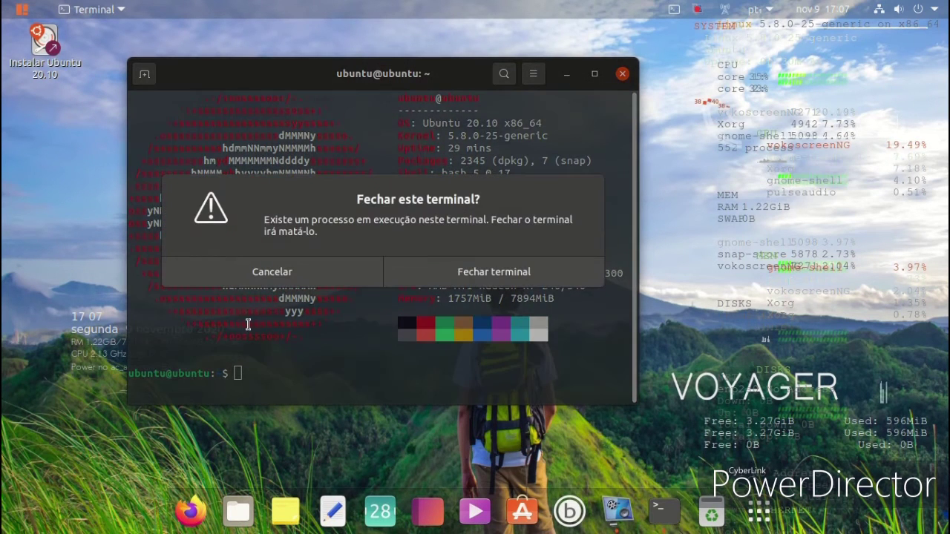
key("Return")
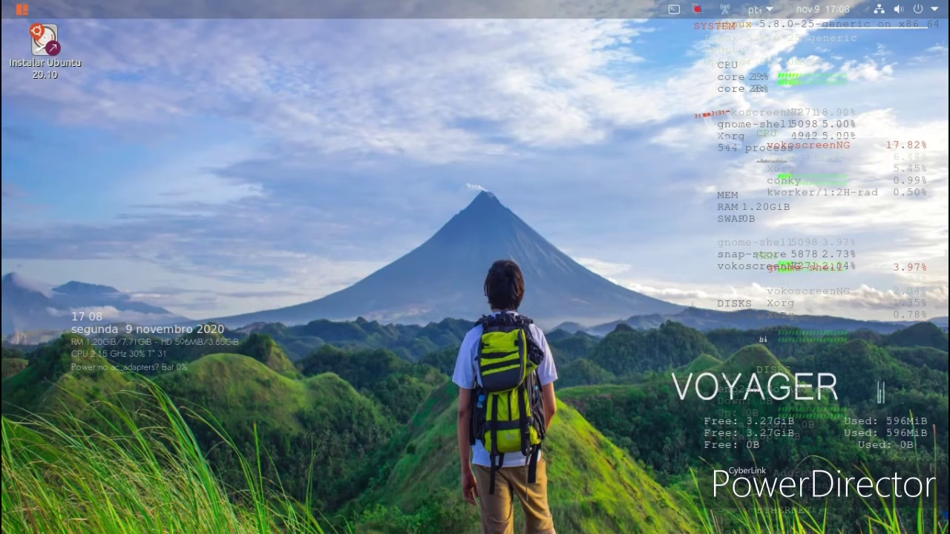
Open Ubuntu Software and look over the editor's picks and categories on its Explore page.
mouse_move(546, 527)
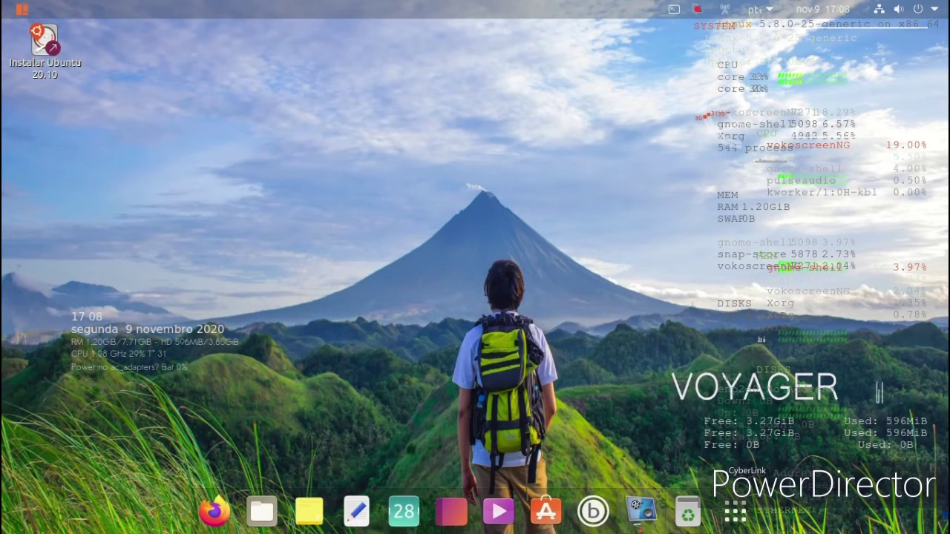
left_click(545, 512)
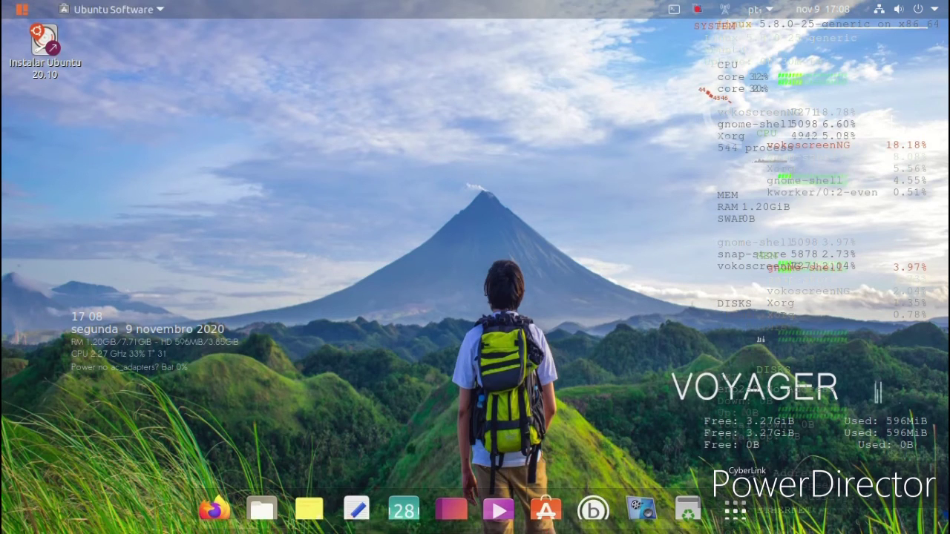
scroll(475, 297, "down", 3)
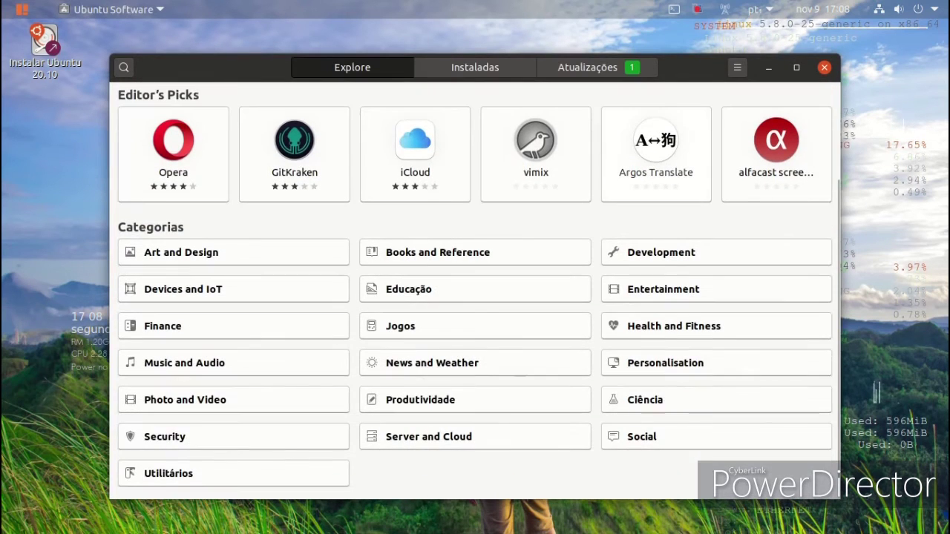
scroll(195, 489, "up", 3)
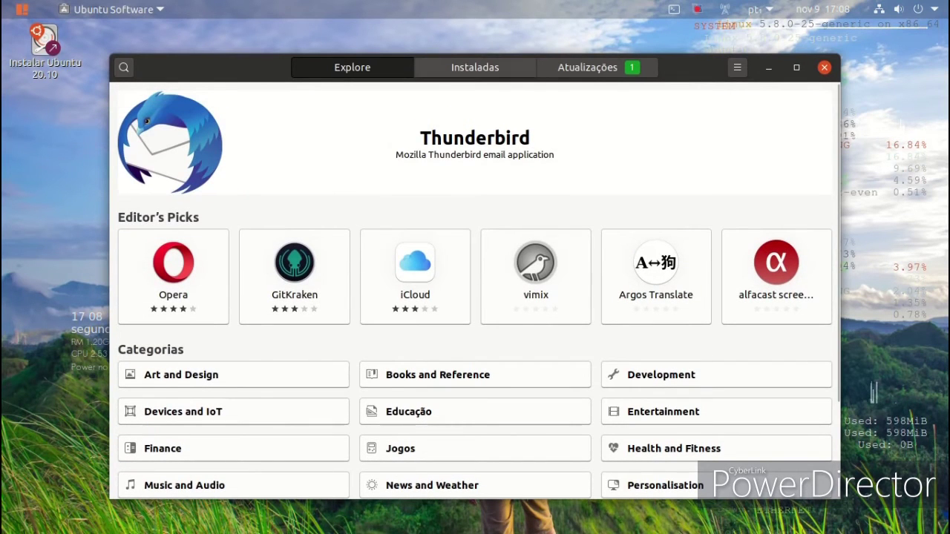
Browse the installed applications list in Ubuntu Software and quit the program.
left_click(475, 66)
scroll(475, 297, "down", 5)
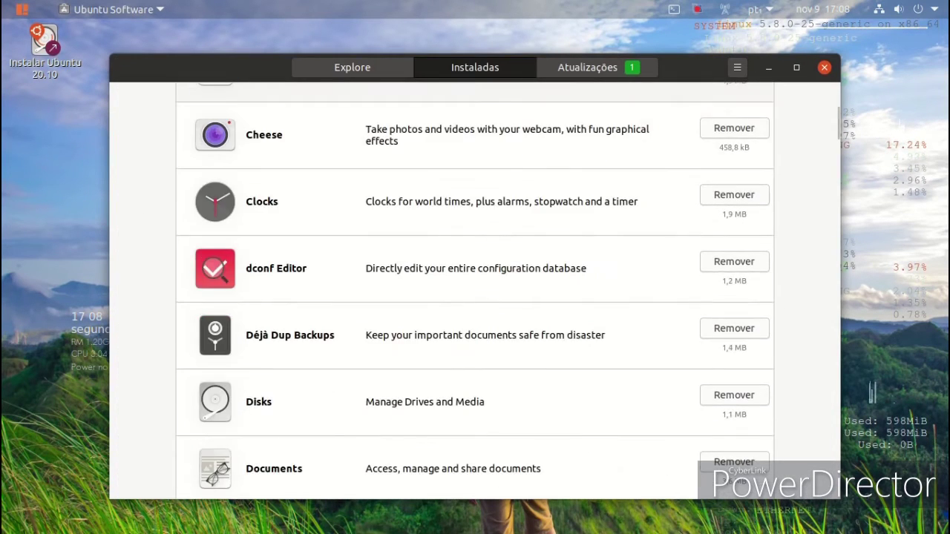
scroll(475, 289, "up", 2)
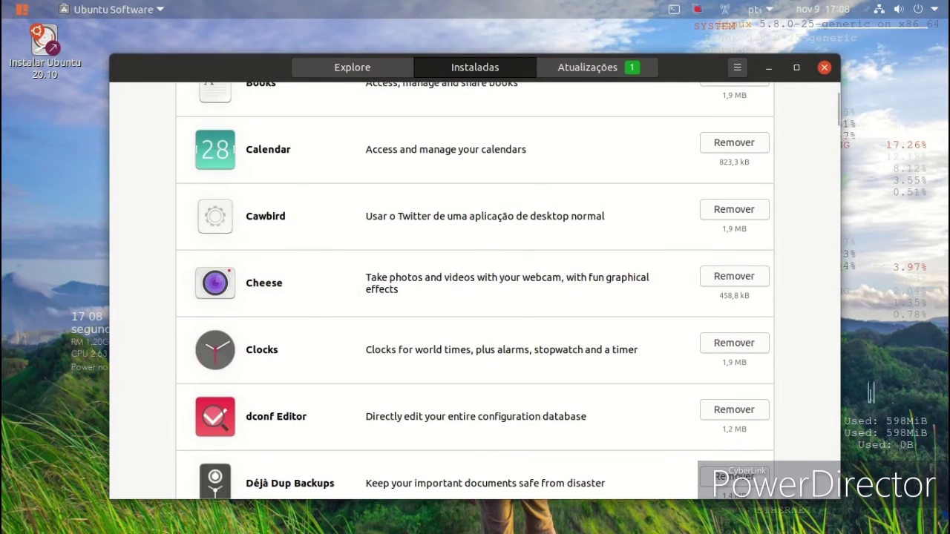
key("ctrl+q")
Look through the System Tools application folder and launch SMTube from the Sound & Video folder.
left_click(731, 520)
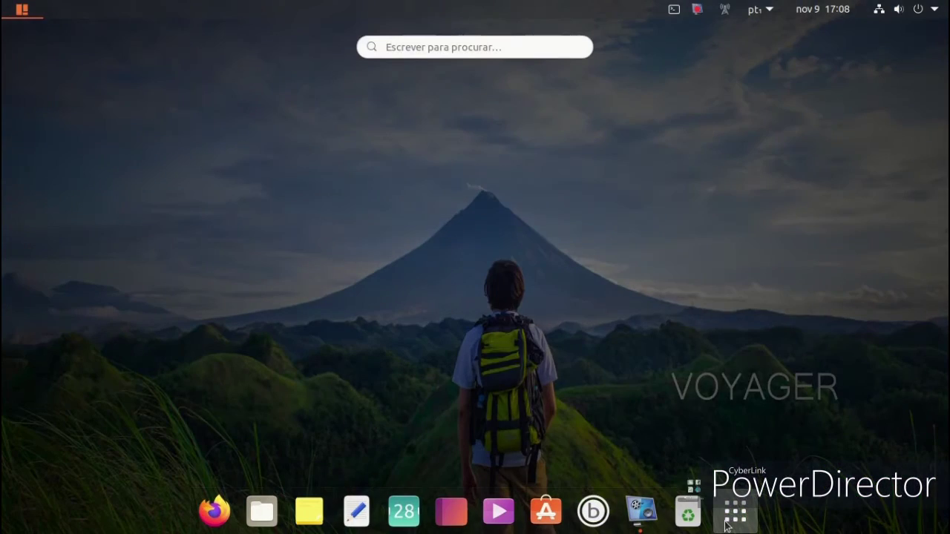
left_click(711, 166)
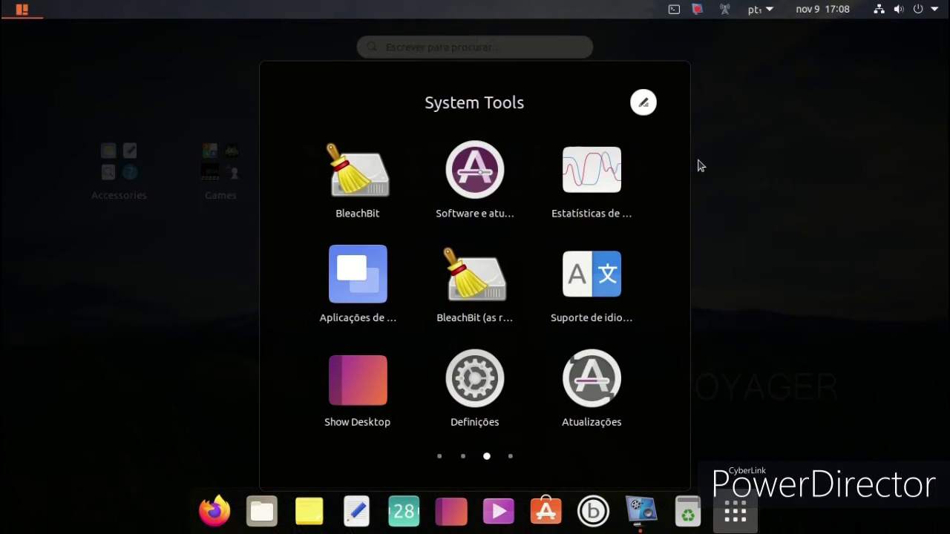
left_click(725, 166)
left_click(629, 165)
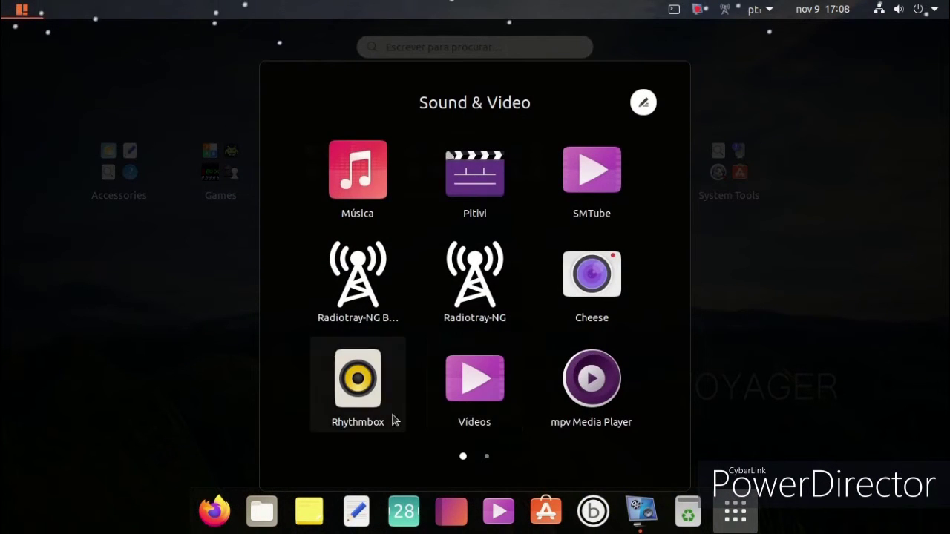
left_click(570, 201)
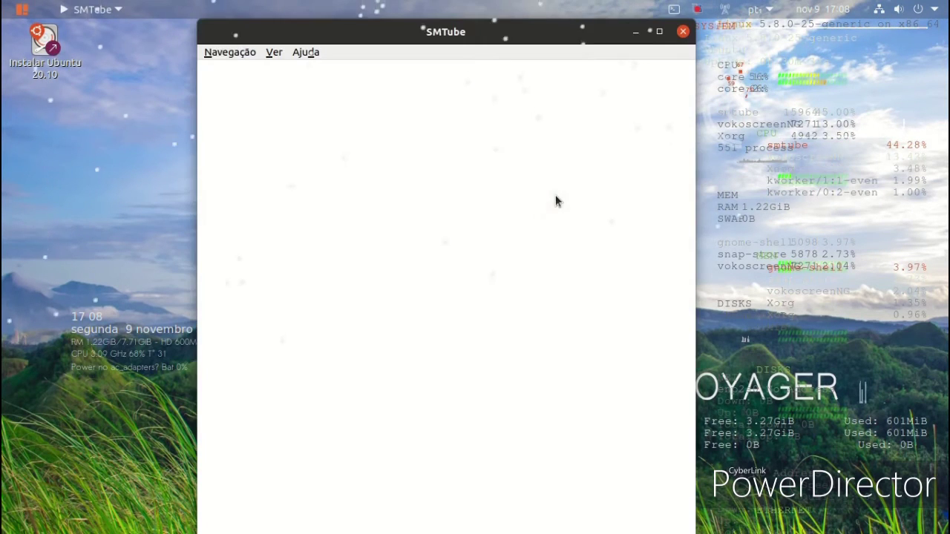
Play the "TLS Handshake Explained - Computerphile" video from SMTube and close the mpv player.
scroll(545, 194, "down", 1)
scroll(549, 196, "down", 12)
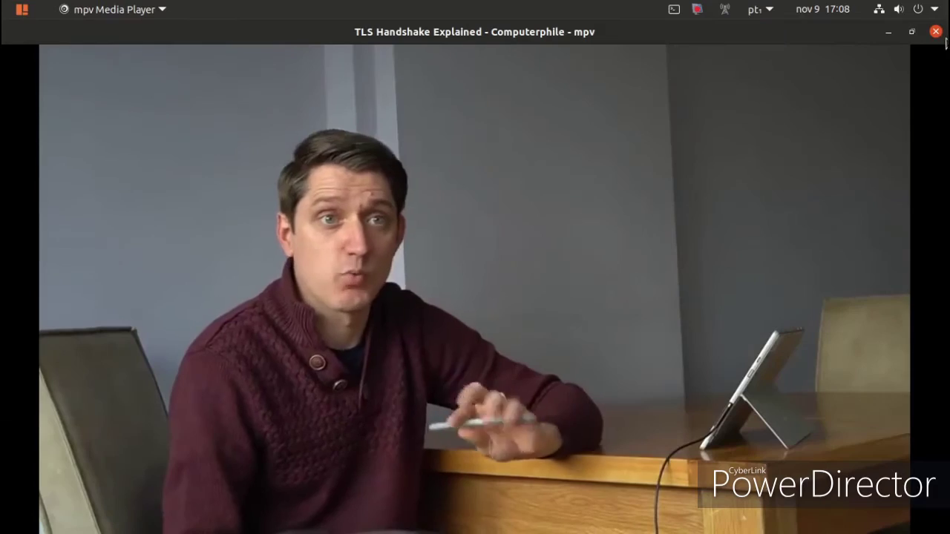
left_click(935, 34)
Browse further down the popular videos in SMTube and close its window.
scroll(475, 148, "down", 3)
scroll(445, 182, "down", 5)
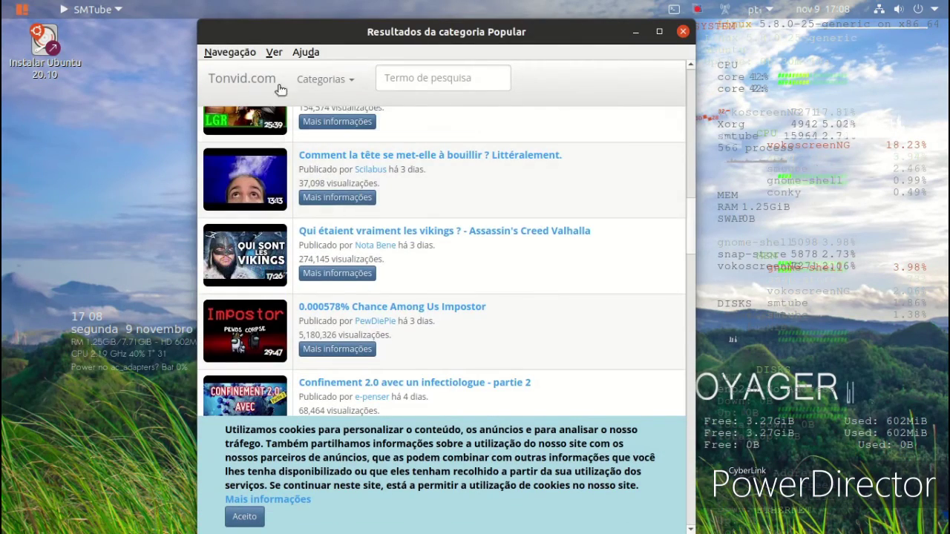
left_click(683, 32)
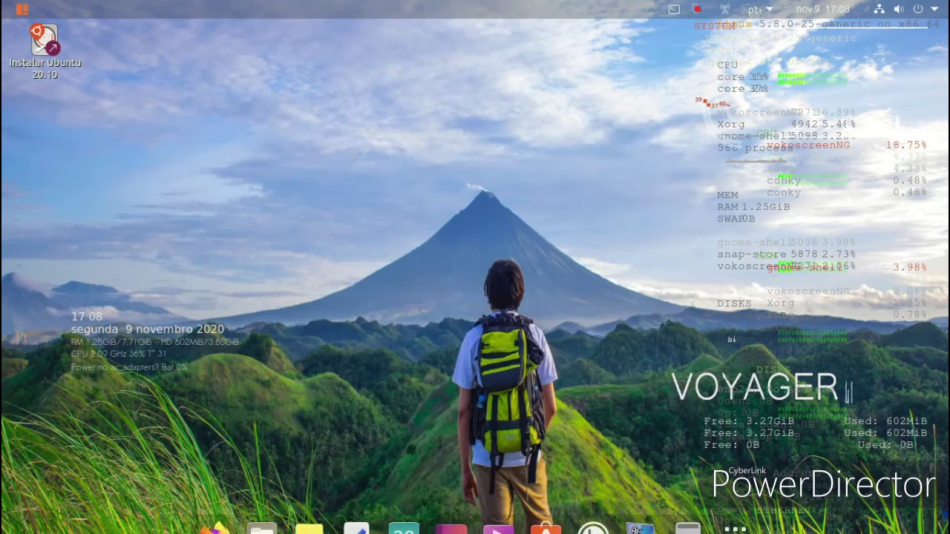
Launch Xadrez from the Games folder and move the white pawn from a2 to a4.
key("super+a")
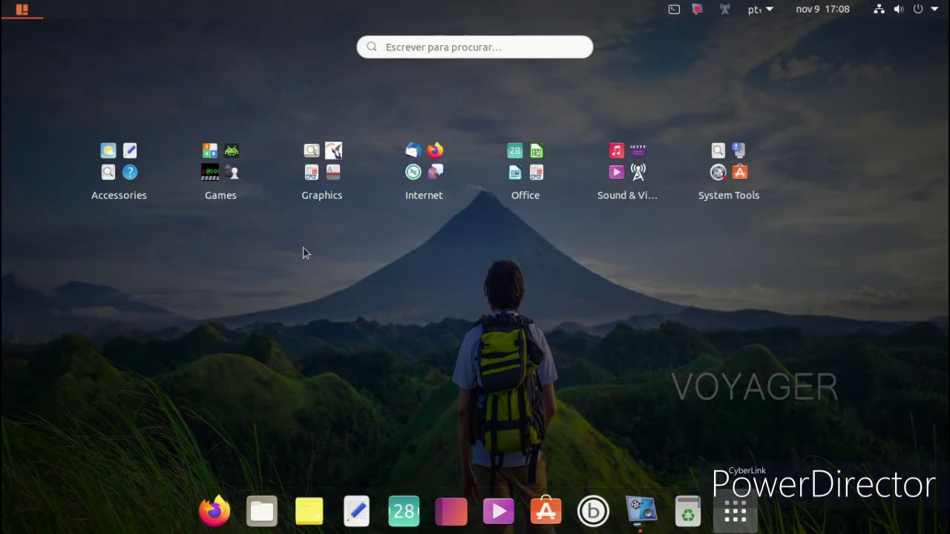
left_click(245, 169)
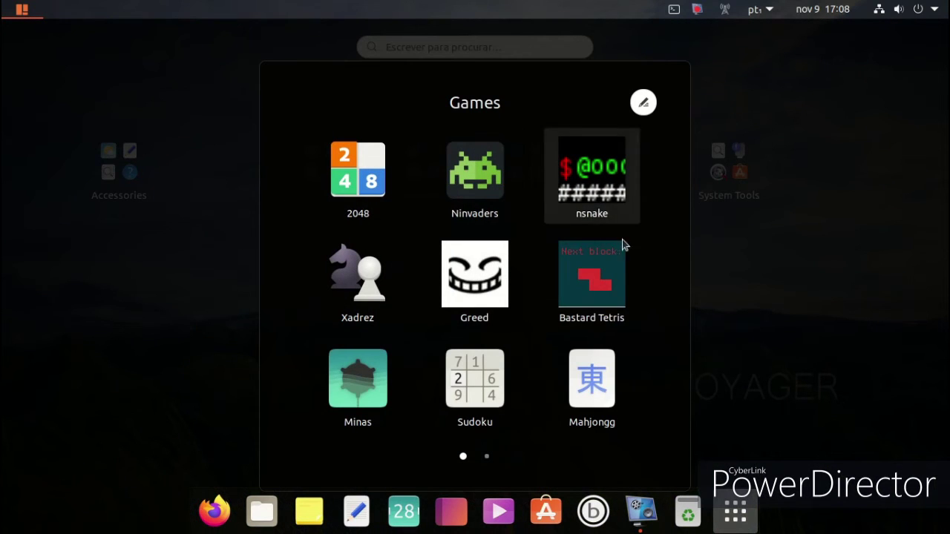
left_click(366, 282)
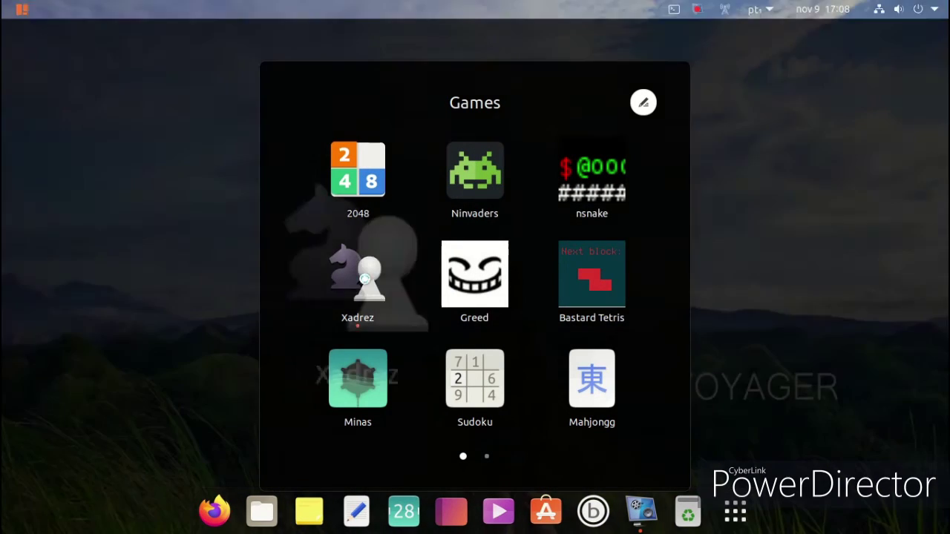
left_click(341, 374)
left_click(352, 294)
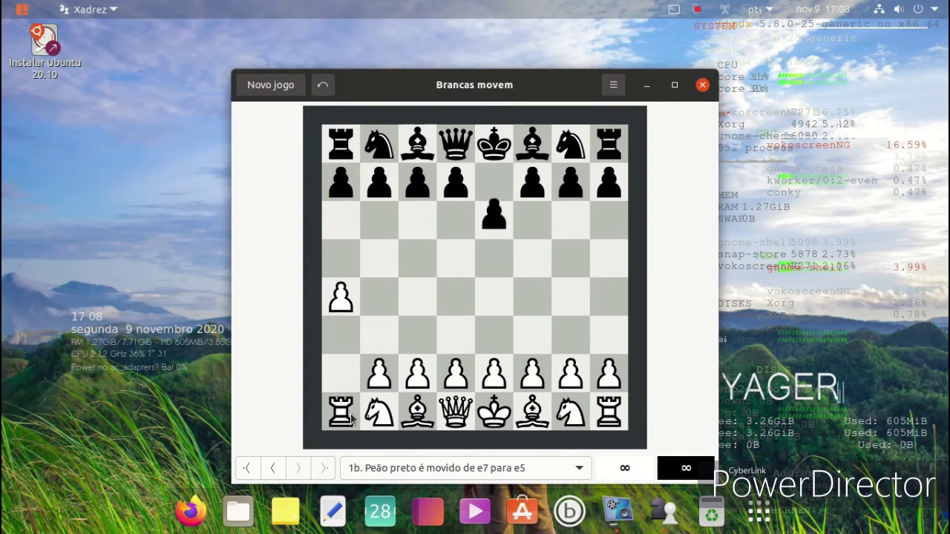
Move the white knight from b1 to c3 and close the chess game.
left_click(382, 412)
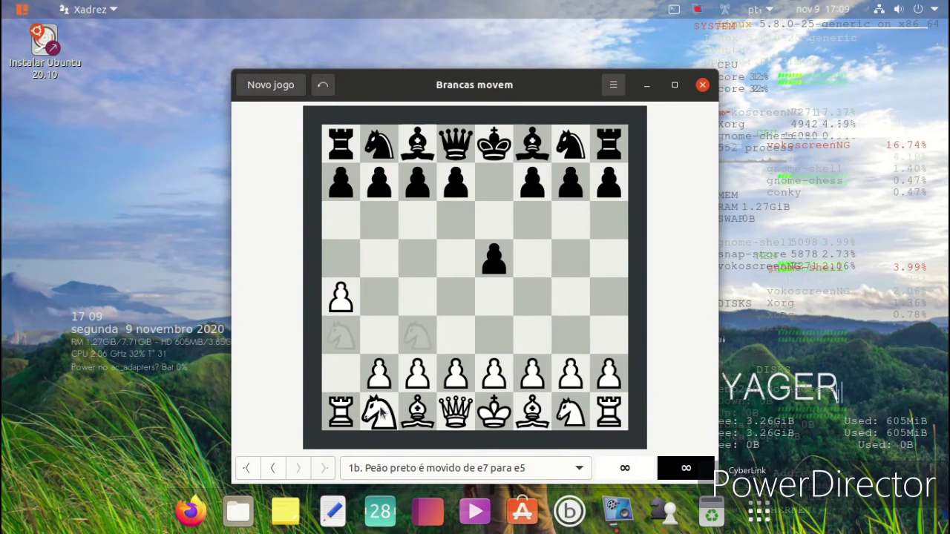
left_click(416, 341)
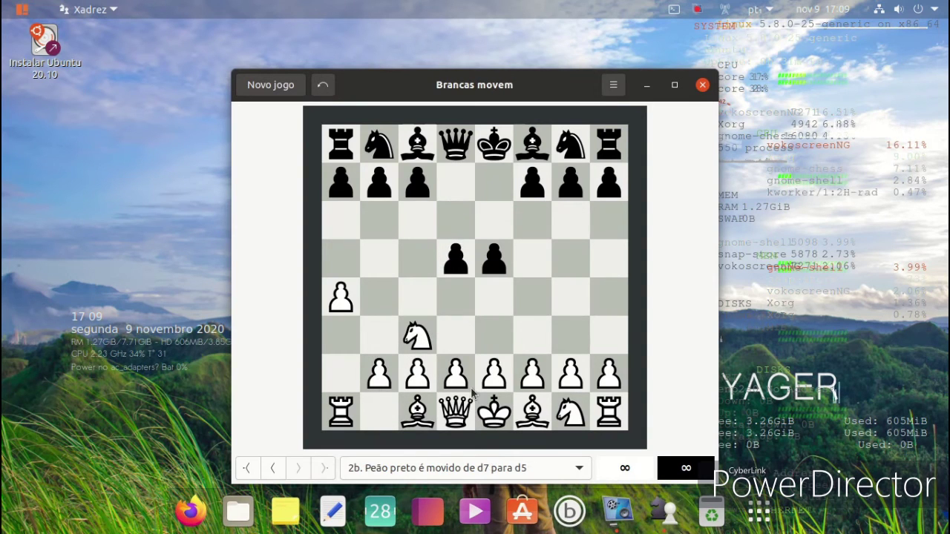
left_click(702, 85)
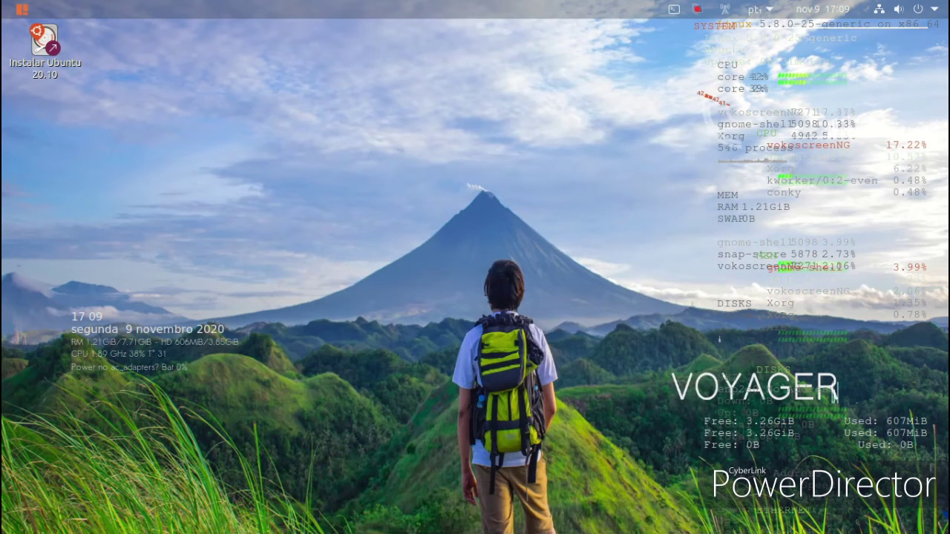
Browse all pages of the Accessories application folder and launch Captura de ecrã.
left_click(735, 511)
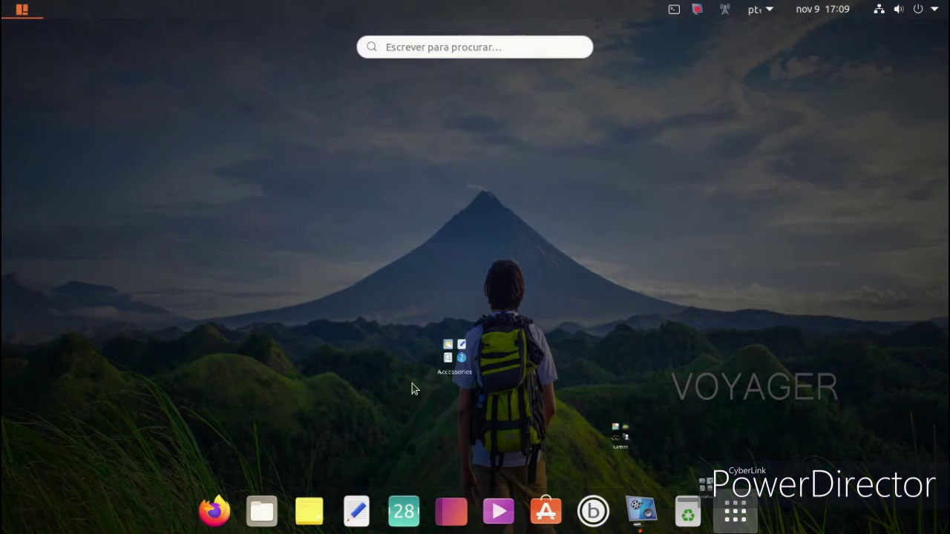
left_click(136, 175)
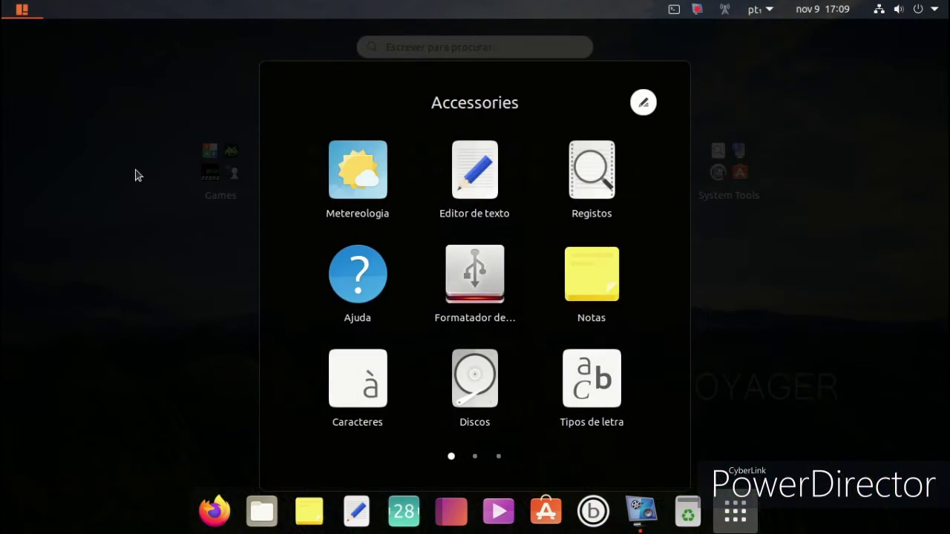
scroll(372, 246, "down", 1)
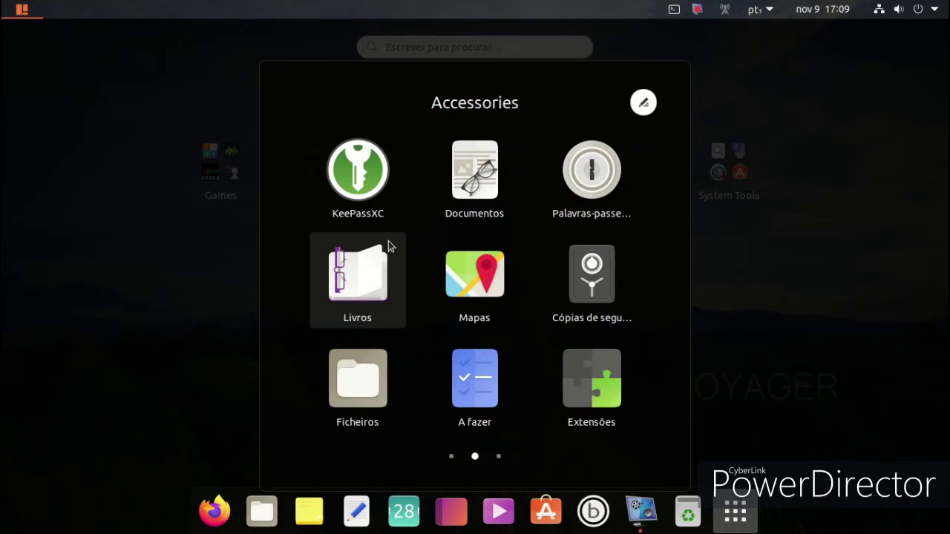
scroll(389, 245, "down", 1)
scroll(388, 242, "up", 1)
scroll(389, 243, "down", 1)
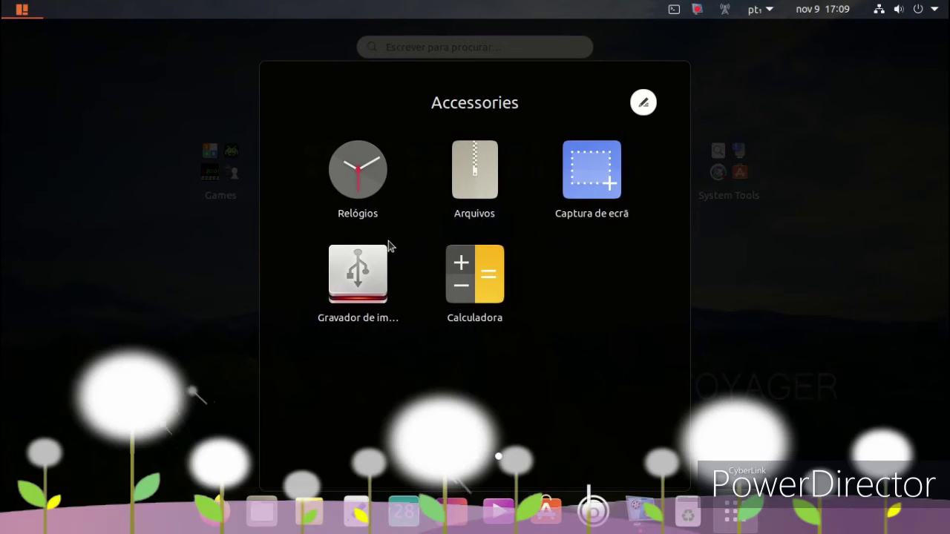
left_click(562, 162)
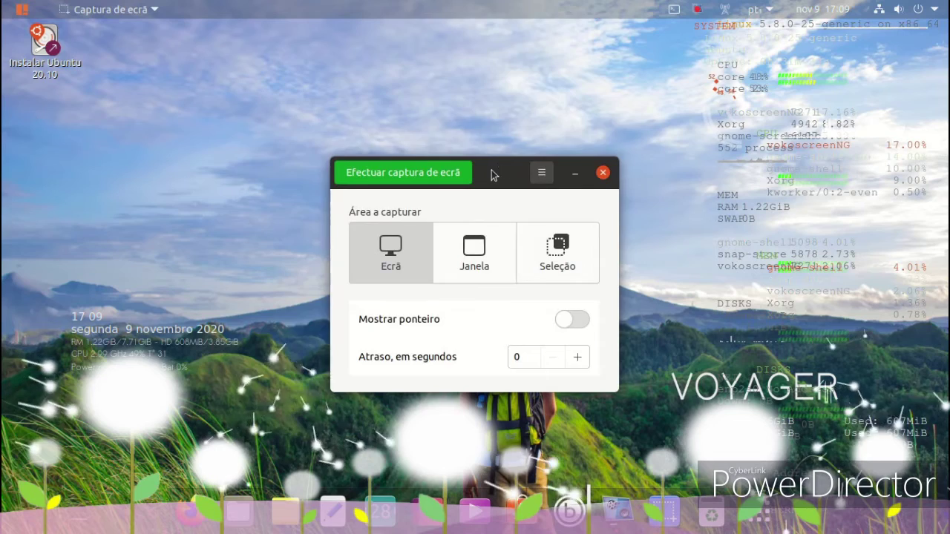
Move the screenshot window higher and try the Seleção, Janela and Ecrã capture areas.
left_click_drag(494, 176, 422, 85)
left_click(486, 149)
left_click(434, 170)
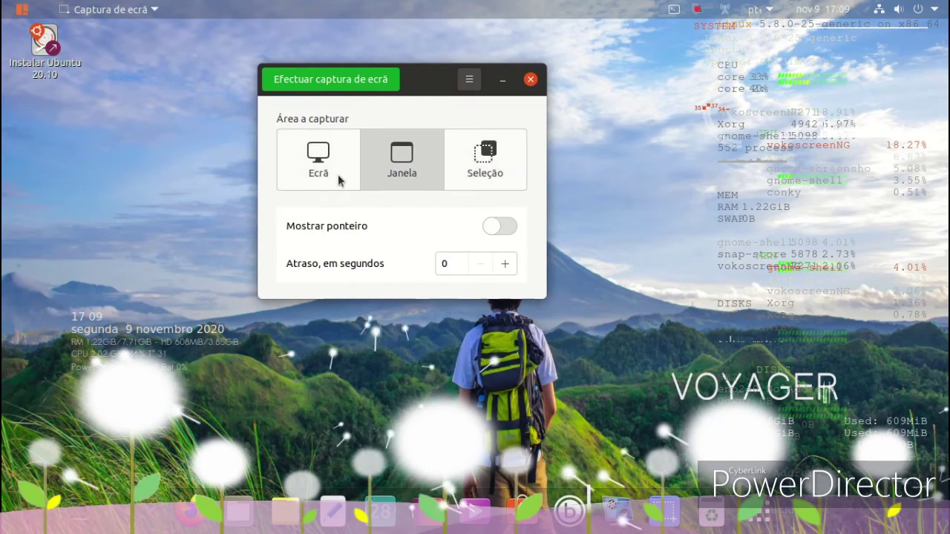
left_click(338, 180)
left_click(405, 164)
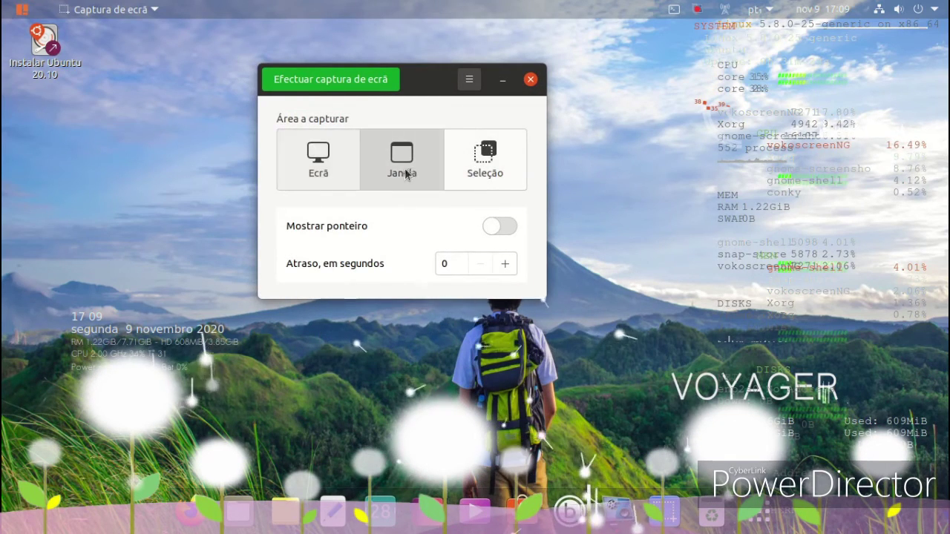
Capture a rectangular selection of the desktop around the volcano using Seleção, and close Captura de ecrã.
left_click(334, 79)
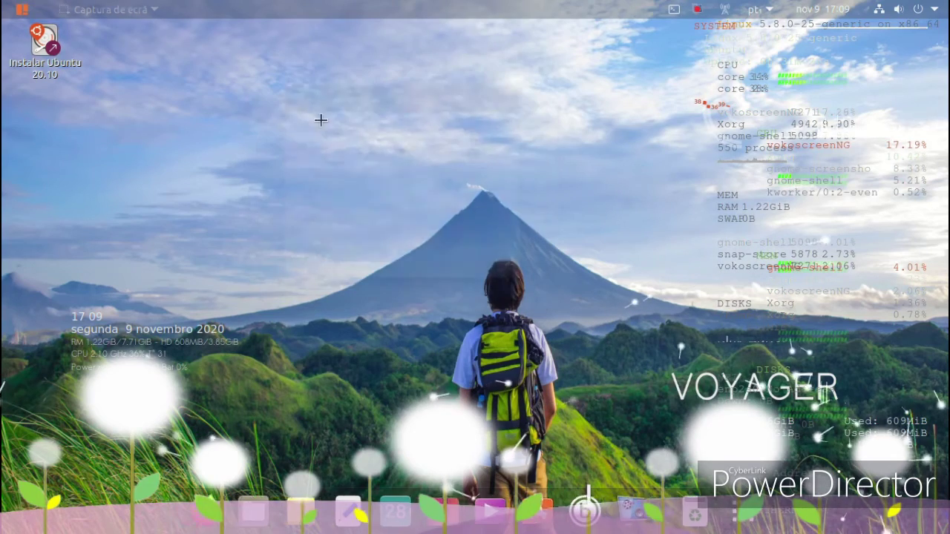
left_click_drag(223, 373, 504, 228)
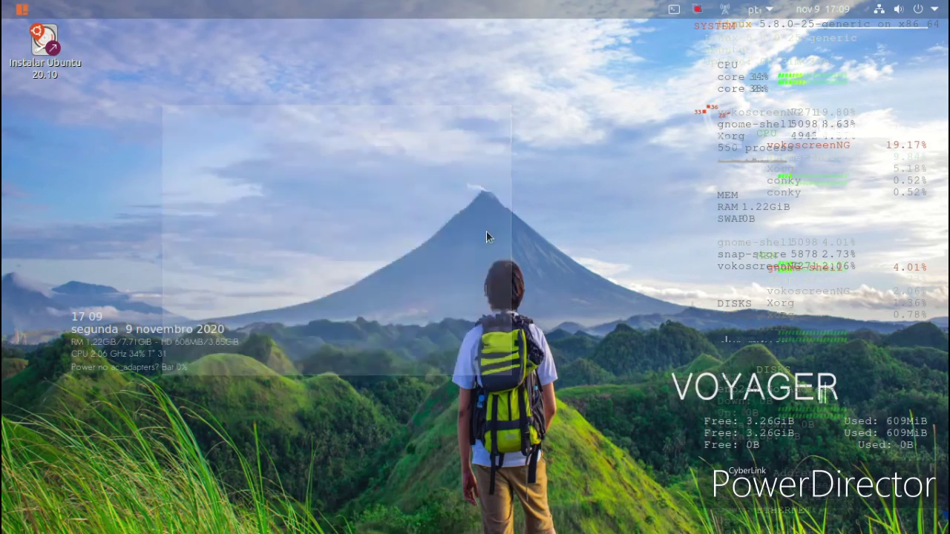
left_click(299, 135)
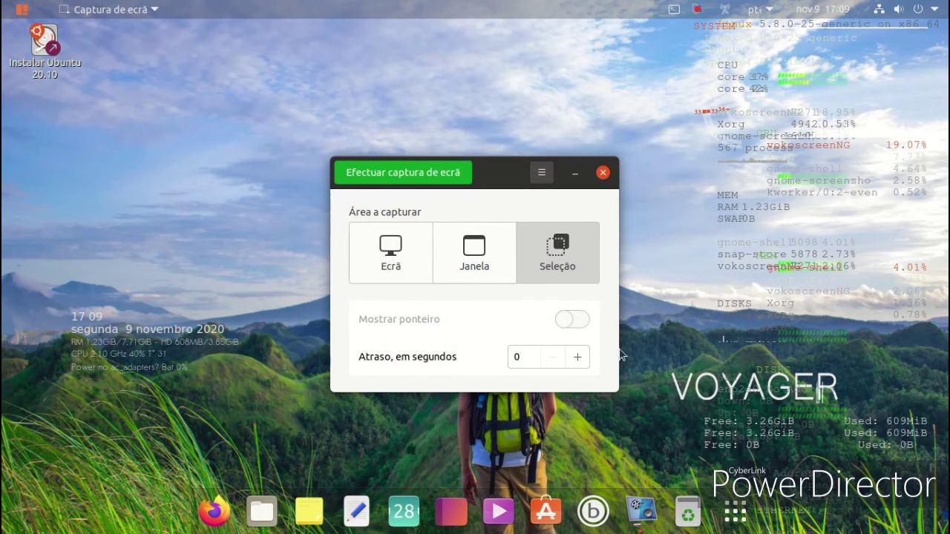
left_click(592, 171)
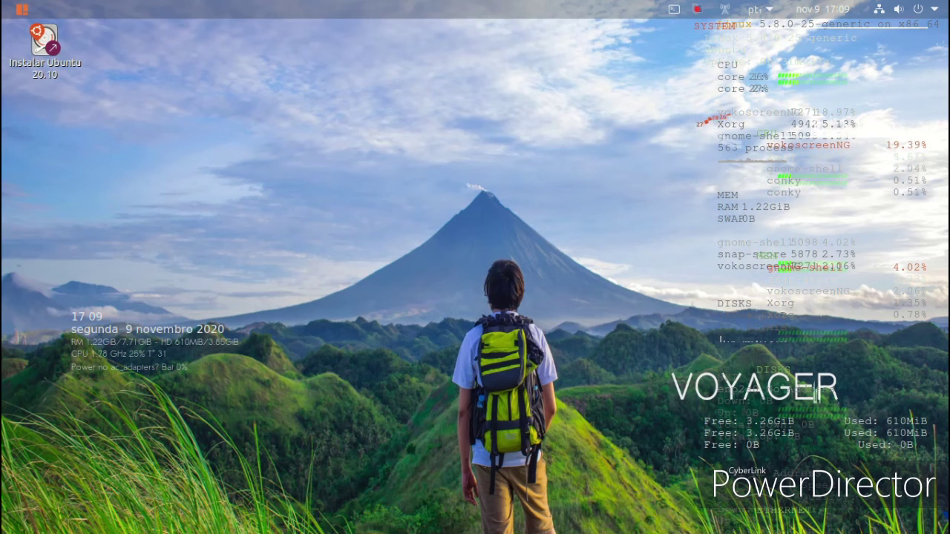
View the activities overview and browse the System Tools application folder to its last page.
left_click(18, 12)
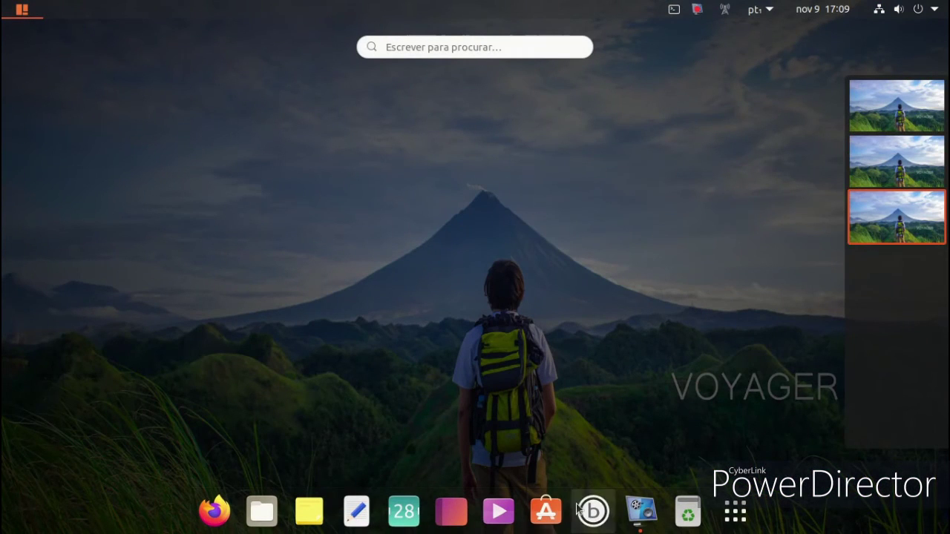
left_click(727, 509)
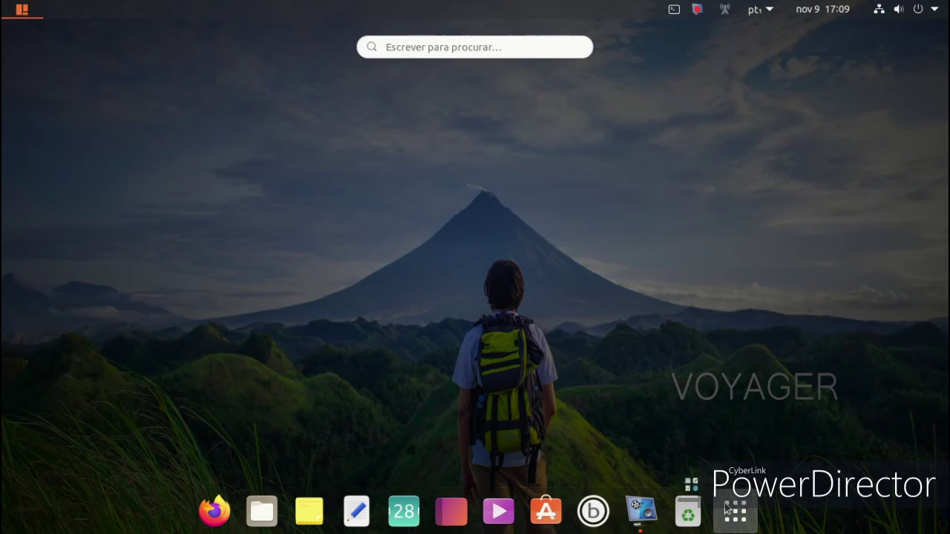
left_click(726, 508)
left_click(725, 506)
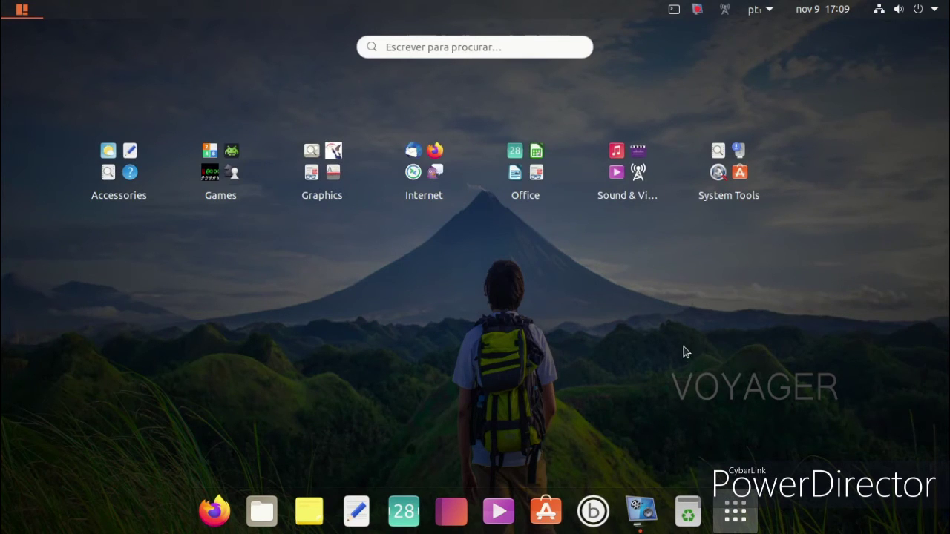
left_click(740, 158)
scroll(475, 233, "down", 1)
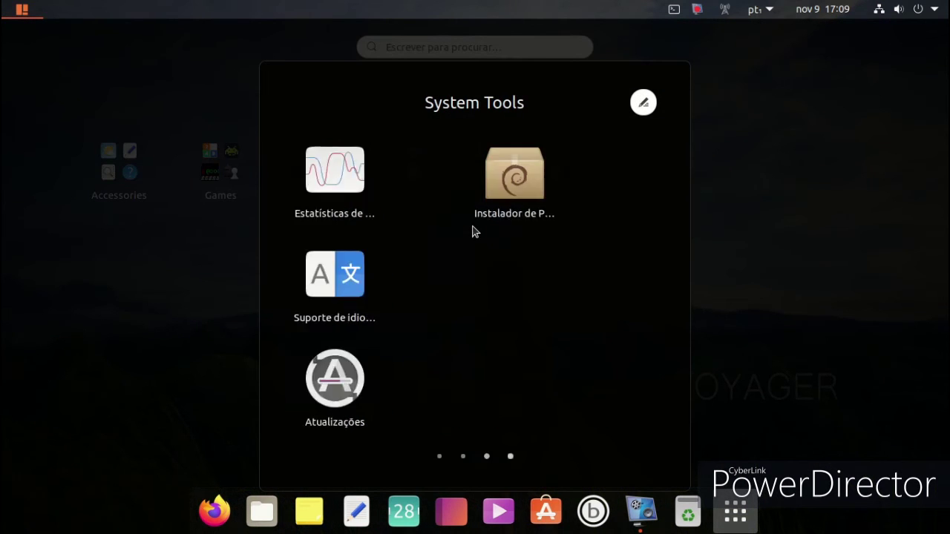
Browse back from the last page of the System Tools folder to its second page and close the folder.
scroll(475, 232, "up", 1)
scroll(475, 233, "down", 1)
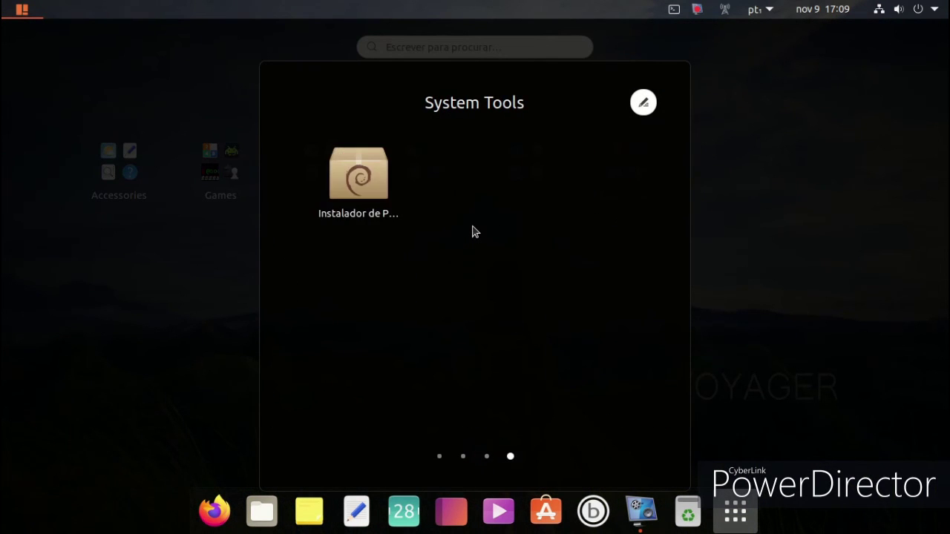
scroll(475, 233, "up", 1)
scroll(475, 232, "up", 1)
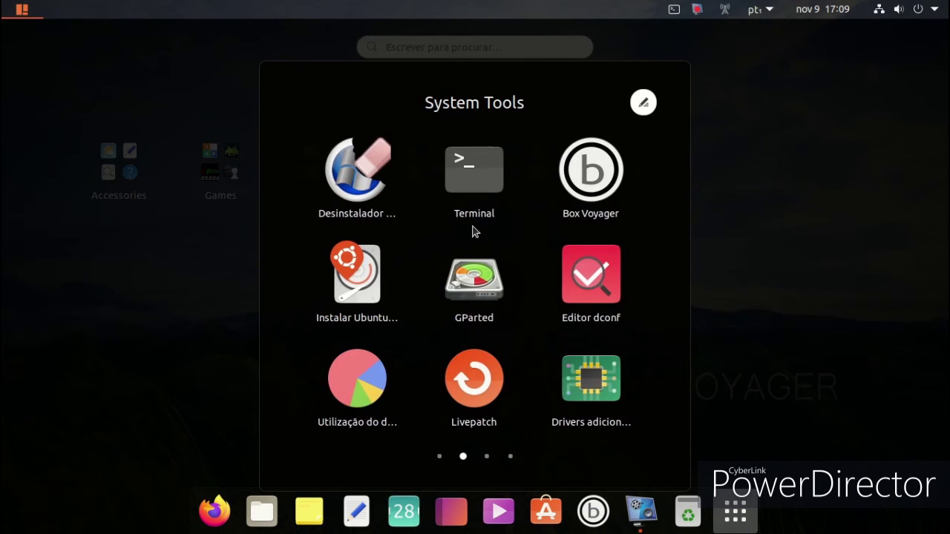
left_click(705, 240)
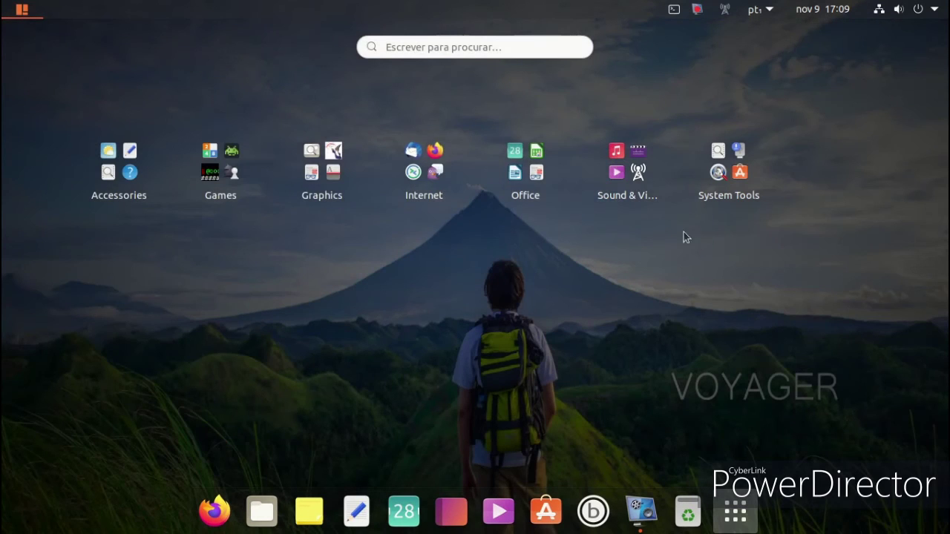
View the applications in the Sound & Video and Office folders, closing each folder after viewing it.
left_click(606, 182)
left_click(735, 232)
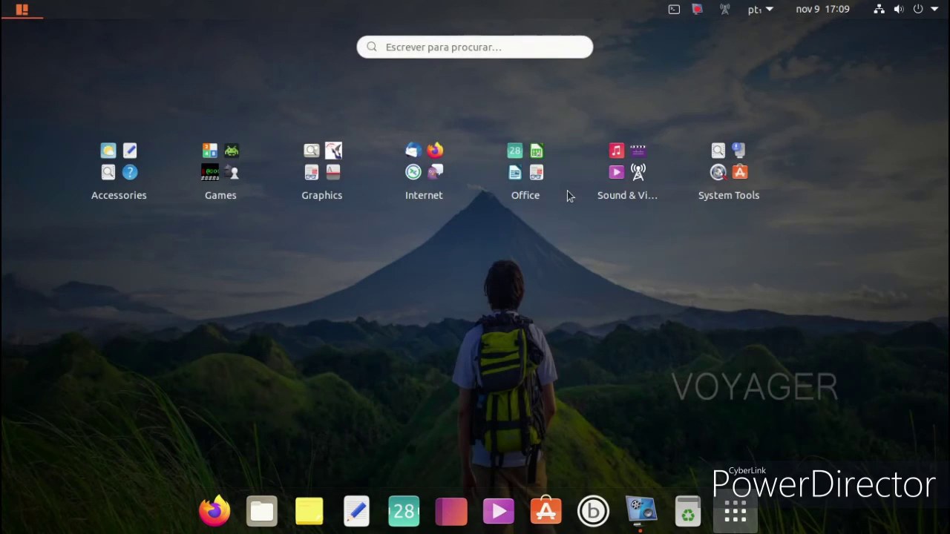
left_click(526, 182)
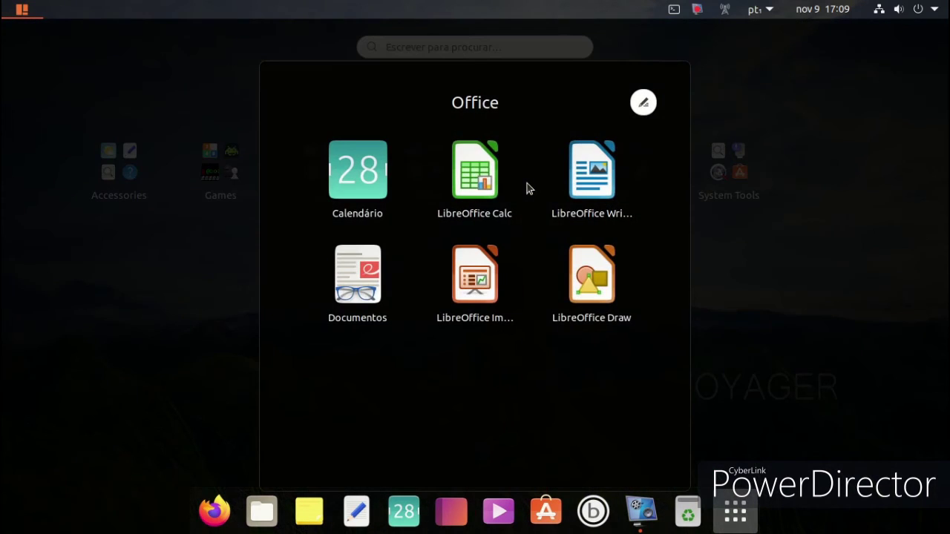
left_click(746, 211)
View the applications in the Internet and Graphics folders, closing each folder after viewing it.
left_click(444, 152)
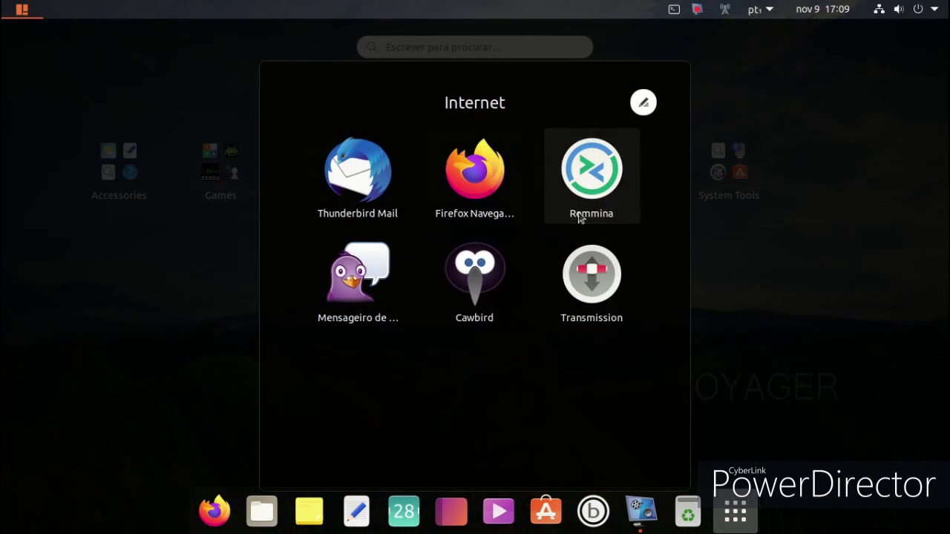
left_click(736, 251)
left_click(341, 169)
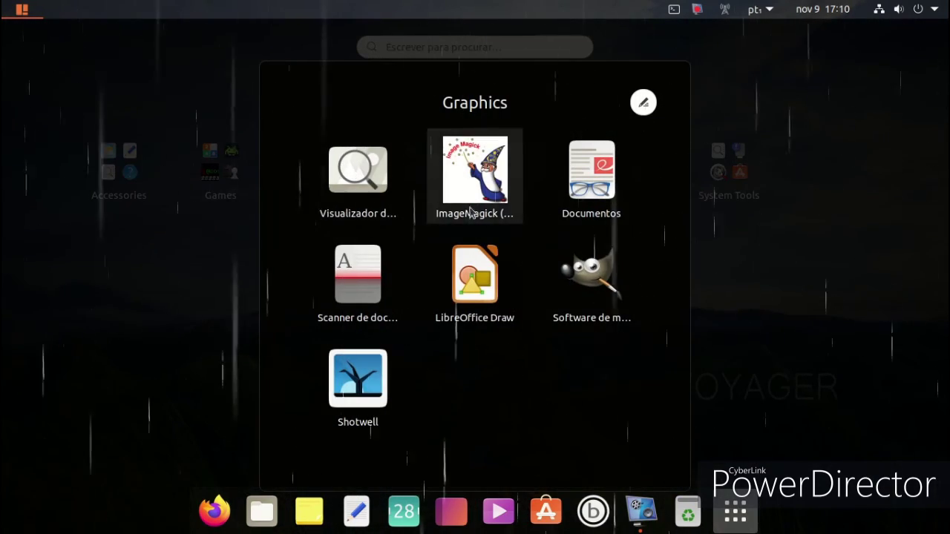
left_click(783, 227)
Check the Games and Accessories application folders and return to the overview of all folders.
left_click(231, 174)
left_click(233, 174)
left_click(119, 171)
left_click(126, 208)
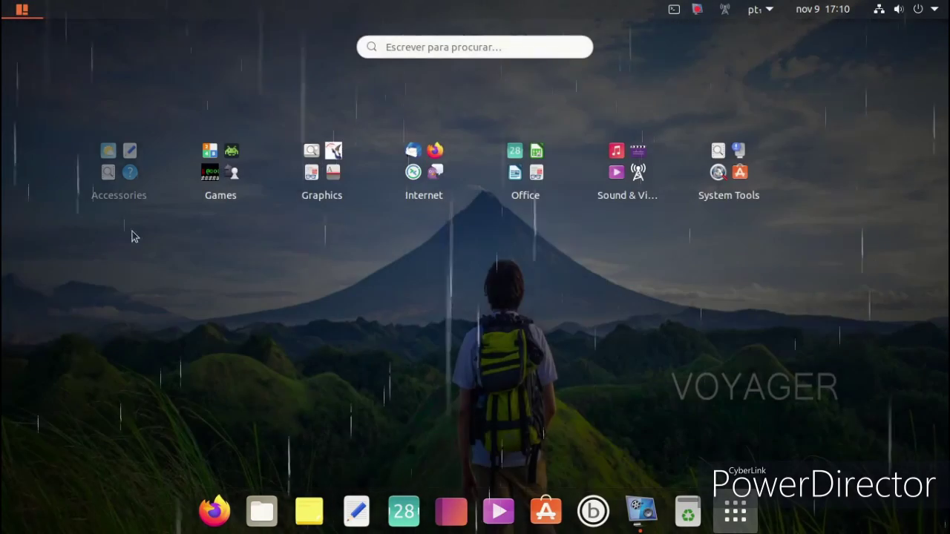